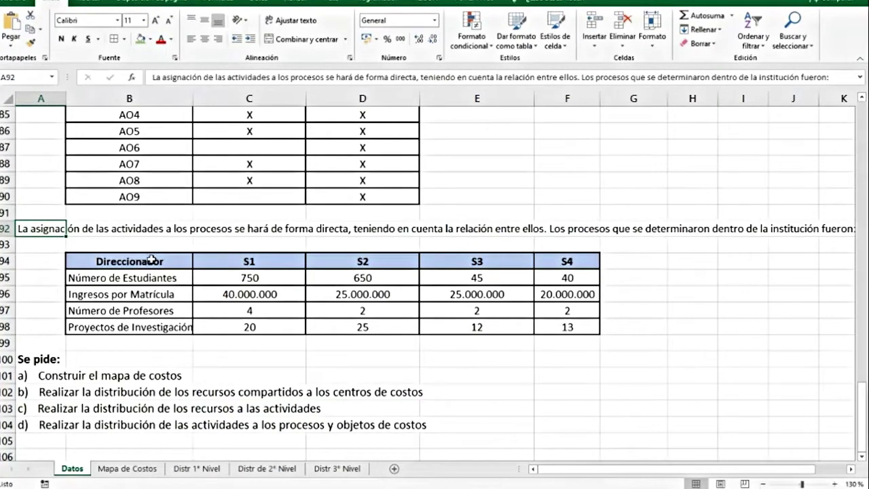
pyautogui.click(217, 261)
pyautogui.click(403, 266)
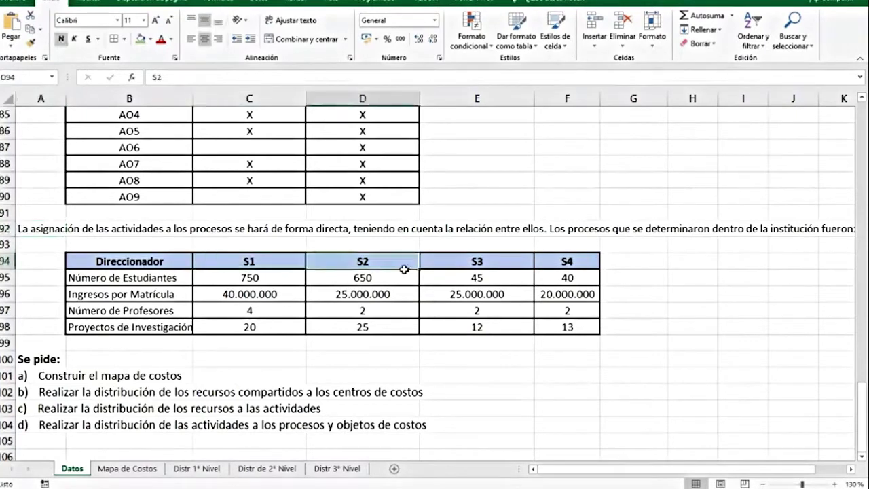
pyautogui.click(497, 266)
pyautogui.click(559, 265)
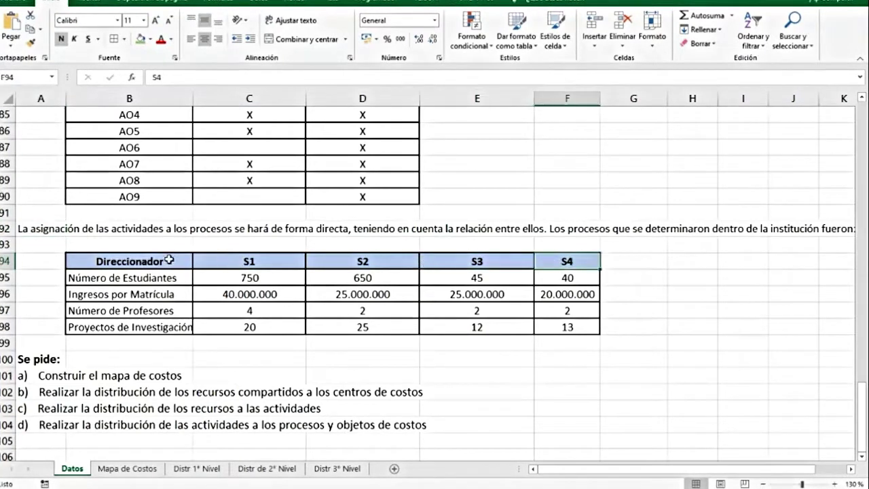
pyautogui.moveTo(169, 260); pyautogui.dragTo(547, 327)
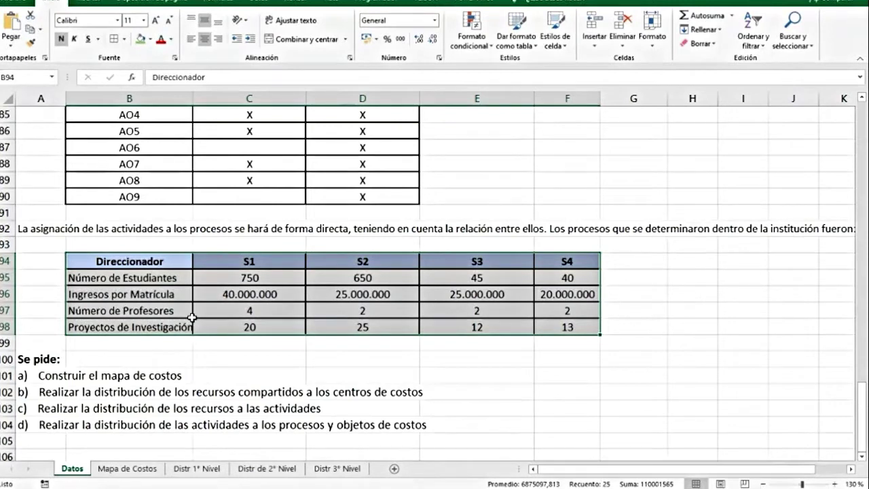
# - Copy the Direccionador, S1, S2, S3 and S4 header row from the Datos sheet to cell B2 of the Distr 3° Nivel sheet
pyautogui.moveTo(175, 265); pyautogui.dragTo(582, 261)
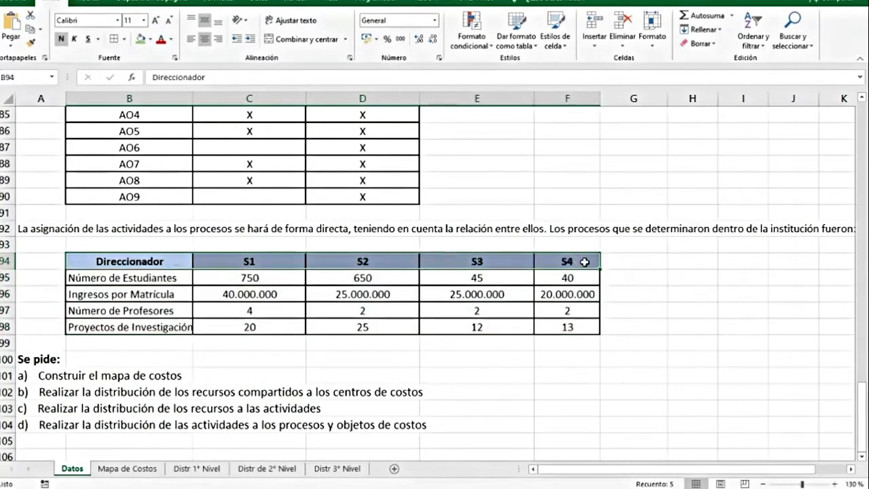
pyautogui.hotkey('ctrl', 'c')
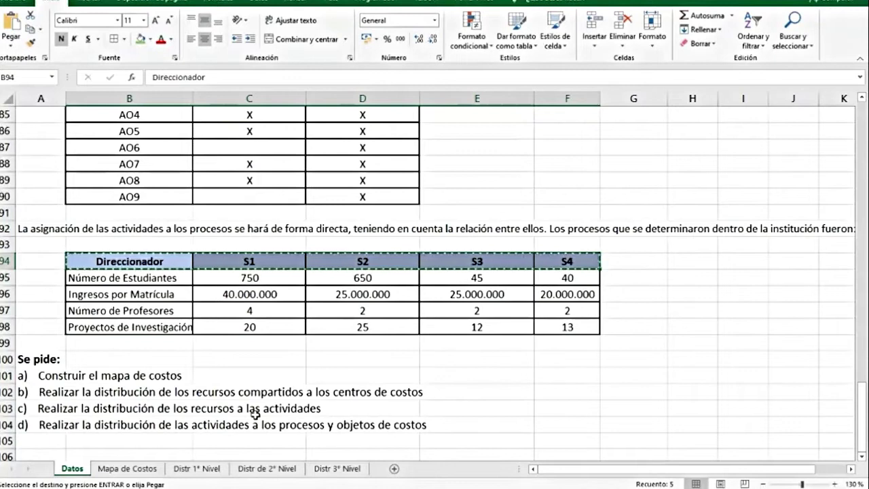
pyautogui.click(350, 470)
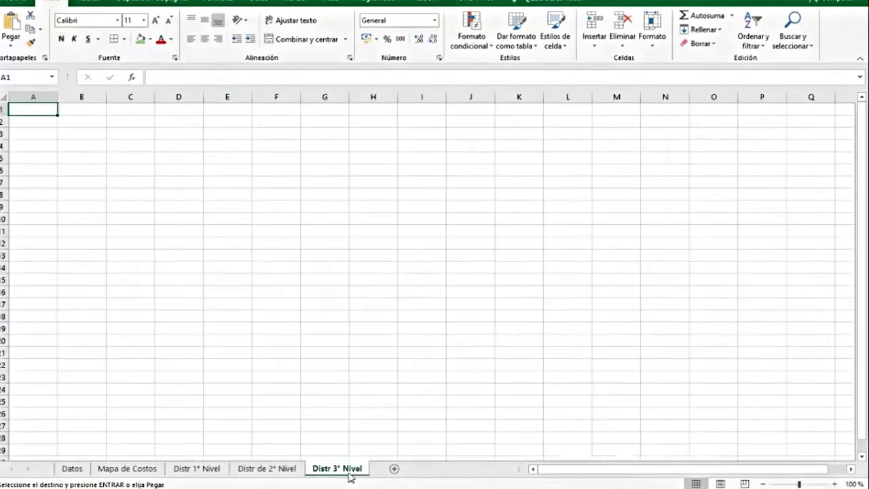
pyautogui.click(72, 127)
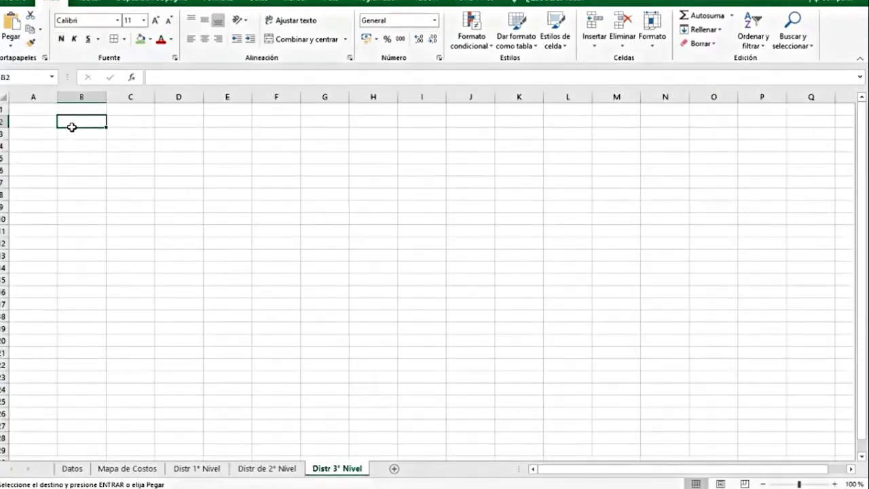
pyautogui.hotkey('ctrl', 'v')
pyautogui.click(166, 175)
# - Autofit columns B to F to their header text and widen column A slightly
pyautogui.click(83, 98)
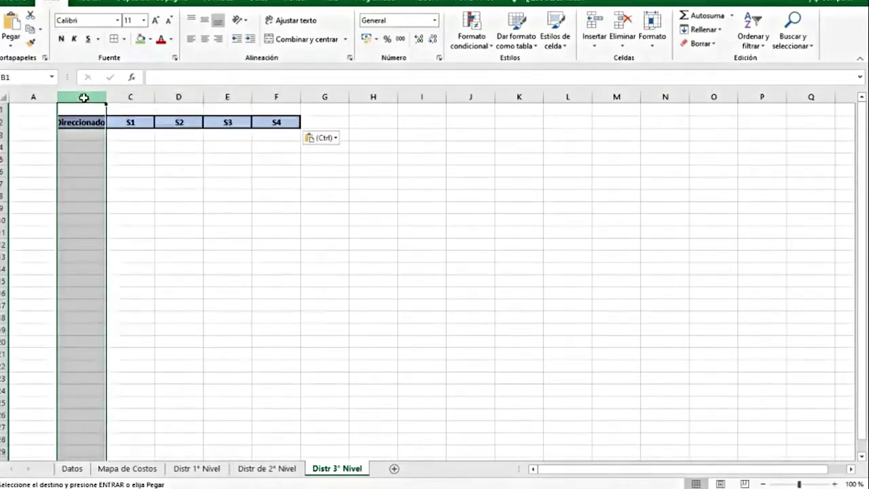
pyautogui.moveTo(84, 98); pyautogui.dragTo(277, 97)
pyautogui.doubleClick(301, 97)
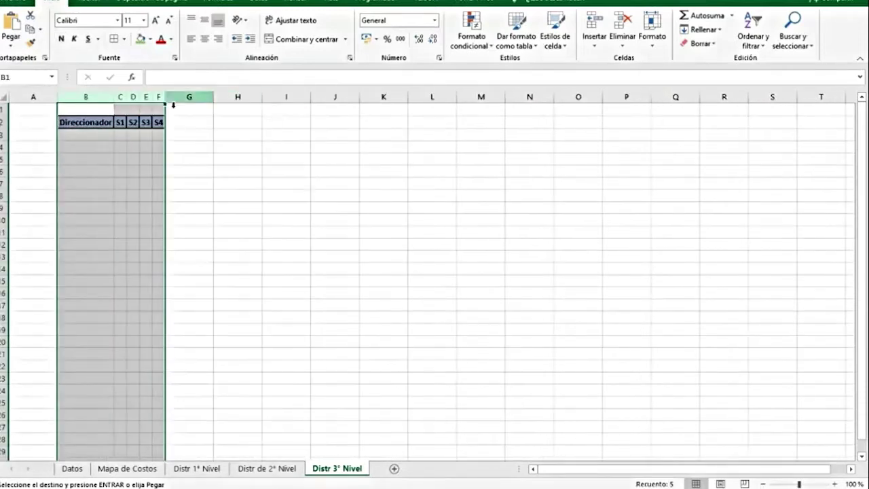
pyautogui.click(186, 125)
pyautogui.scroll(3, 113, 174)
pyautogui.click(54, 134)
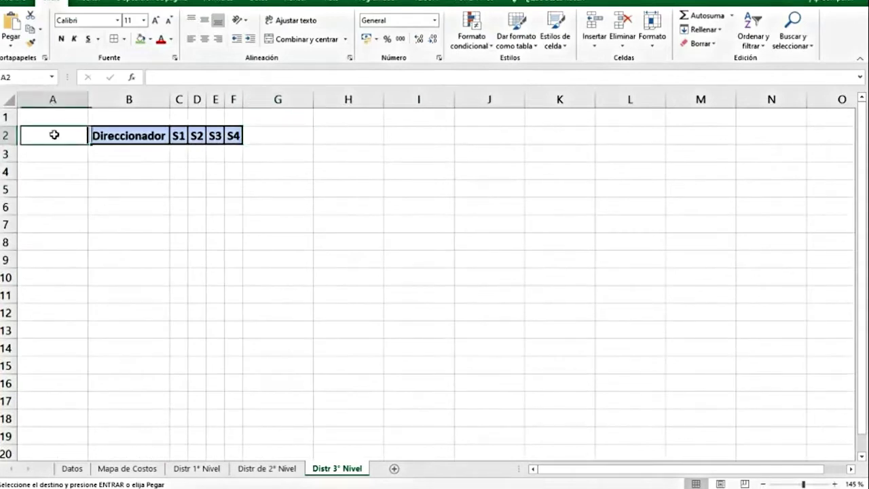
pyautogui.moveTo(88, 99); pyautogui.dragTo(100, 99)
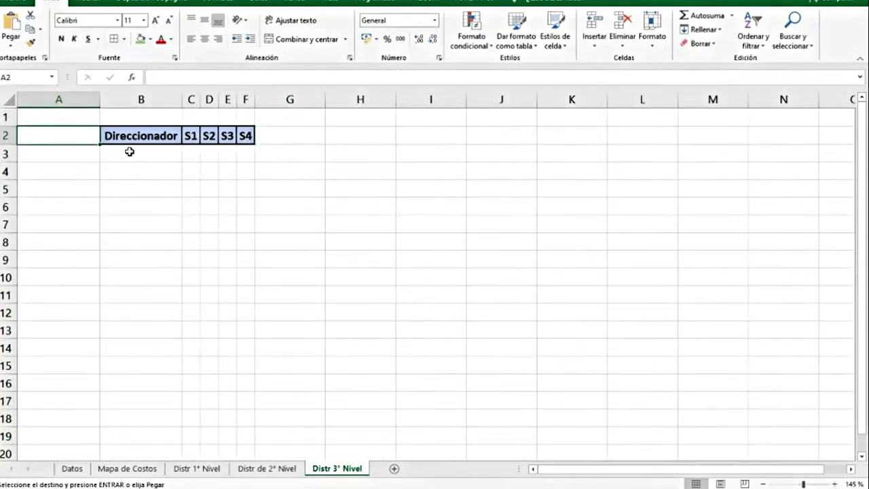
# - Check the Centro de Costo and Actividades columns in Distr de 2° Nivel and insert a new column before column A in Distr 3° Nivel
pyautogui.click(295, 469)
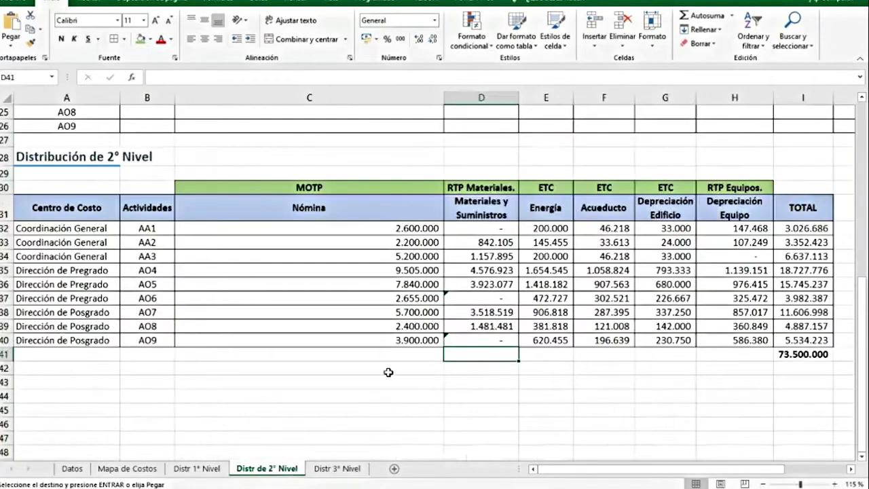
pyautogui.moveTo(118, 204); pyautogui.dragTo(146, 332)
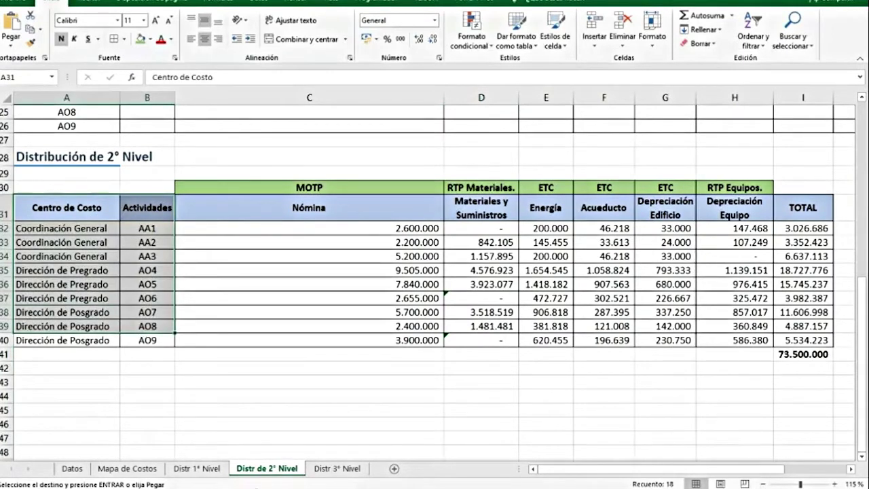
pyautogui.click(334, 469)
pyautogui.click(81, 102)
pyautogui.press('Return')
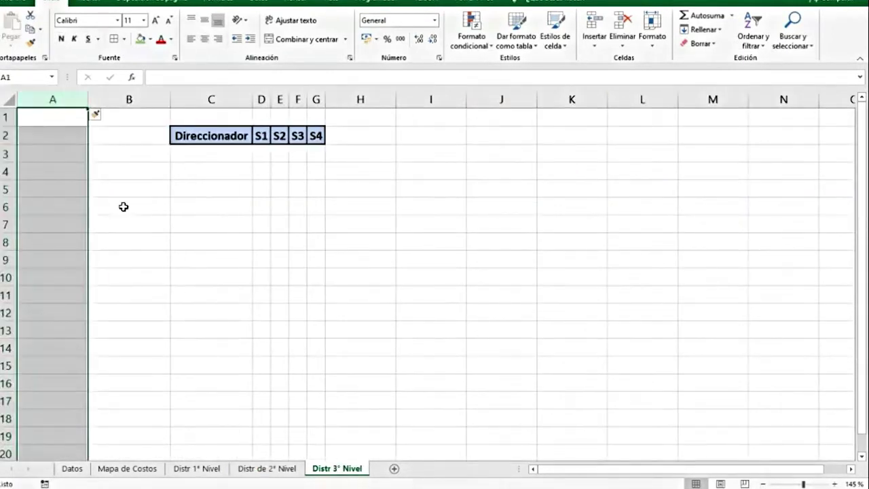
pyautogui.click(211, 312)
# - Copy the Centro de Costo and Actividades range A31:B40 from Distr de 2° Nivel to cell A2 of Distr 3° Nivel and widen column A
pyautogui.click(239, 468)
pyautogui.moveTo(89, 219); pyautogui.dragTo(145, 341)
pyautogui.hotkey('ctrl', 'c')
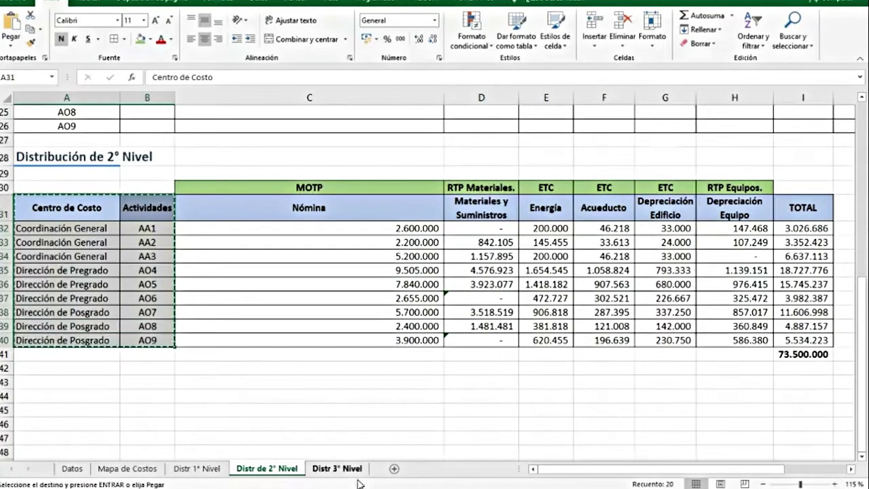
pyautogui.click(334, 469)
pyautogui.click(49, 140)
pyautogui.hotkey('ctrl', 'v')
pyautogui.click(298, 258)
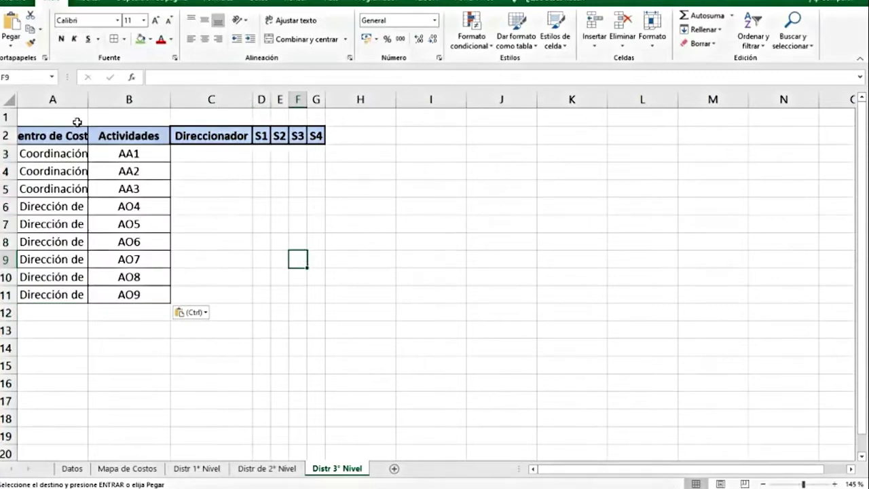
pyautogui.moveTo(86, 99); pyautogui.dragTo(144, 99)
pyautogui.click(265, 266)
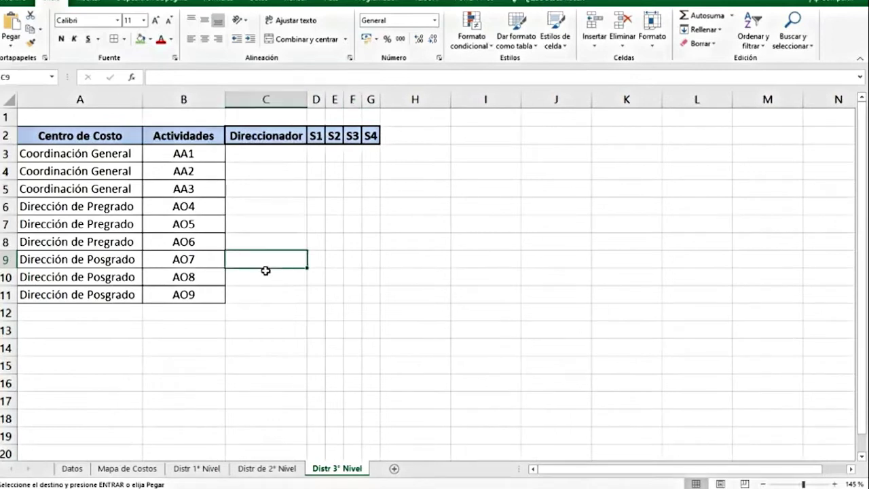
# - Insert an empty column between the Actividades and Direccionador columns
pyautogui.click(280, 157)
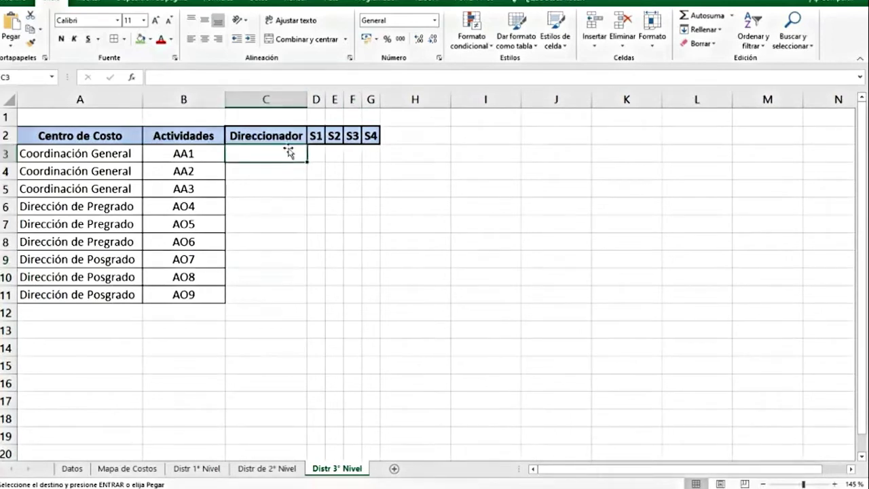
pyautogui.click(266, 99)
pyautogui.hotkey('ctrl', '+')
pyautogui.click(312, 204)
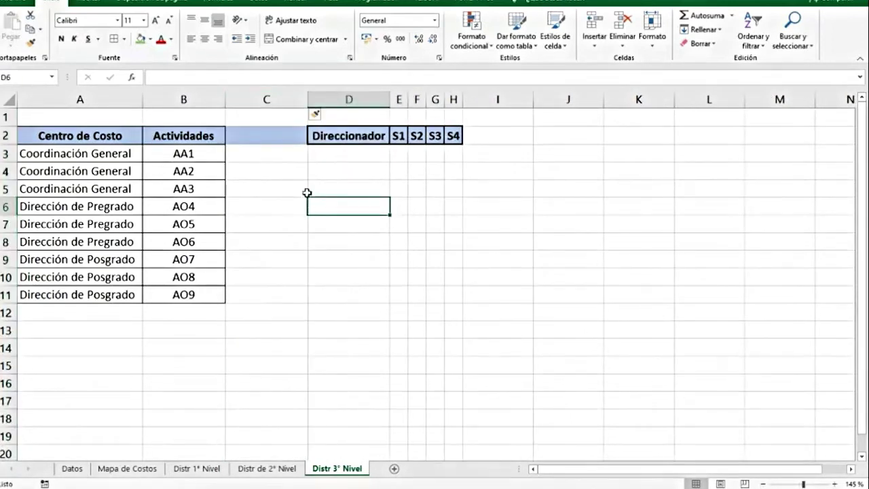
# - Copy the Nombre column C2:C11 from Distr de 2° Nivel to cell C2 of Distr 3° Nivel and autofit column C
pyautogui.click(241, 469)
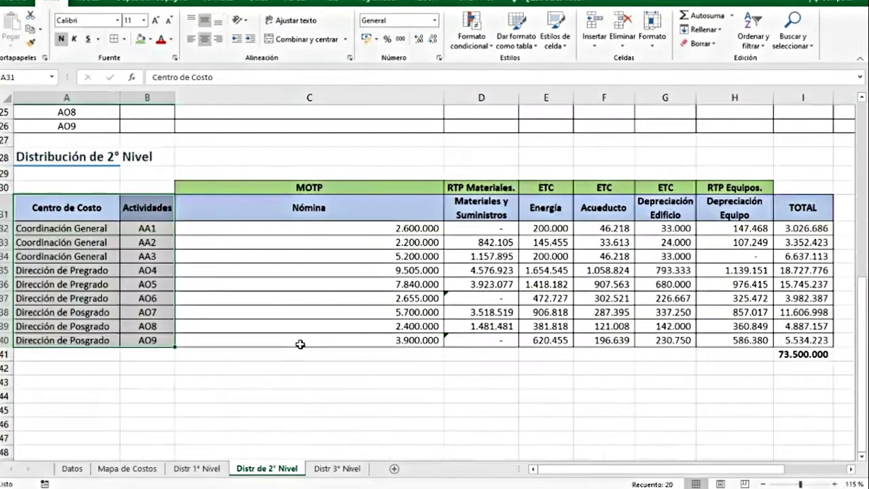
pyautogui.scroll(8, 301, 340)
pyautogui.moveTo(299, 126); pyautogui.dragTo(294, 256)
pyautogui.hotkey('ctrl', 'c')
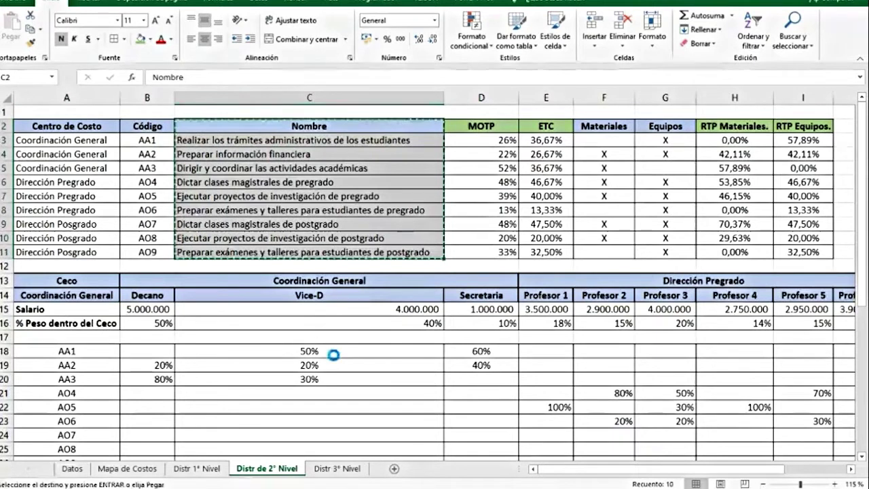
pyautogui.click(336, 468)
pyautogui.click(282, 134)
pyautogui.hotkey('ctrl', 'v')
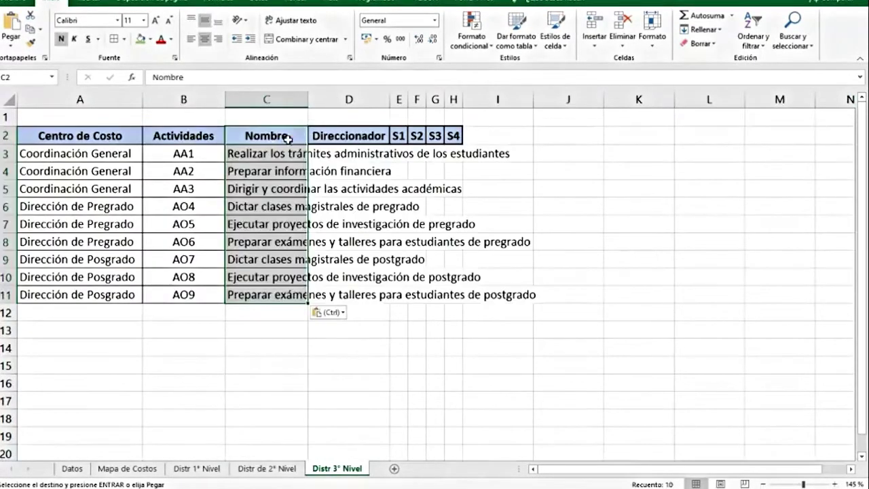
pyautogui.doubleClick(308, 99)
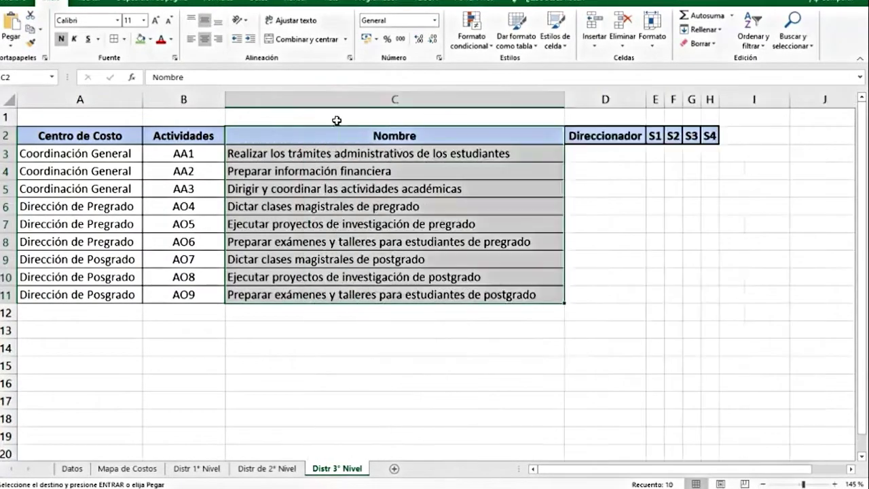
pyautogui.click(612, 279)
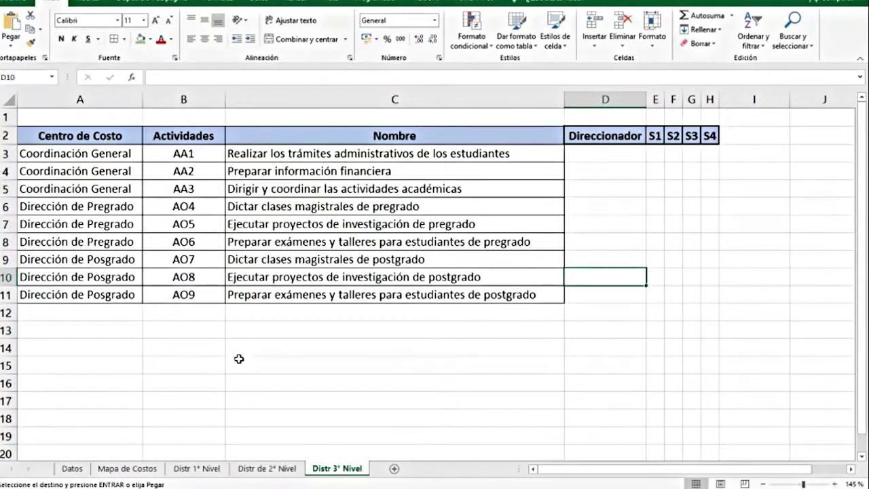
# - Try to copy the driver rows B95:F98 with their S1–S4 values from Datos to cell A13 of Distr 3° Nivel
pyautogui.click(72, 469)
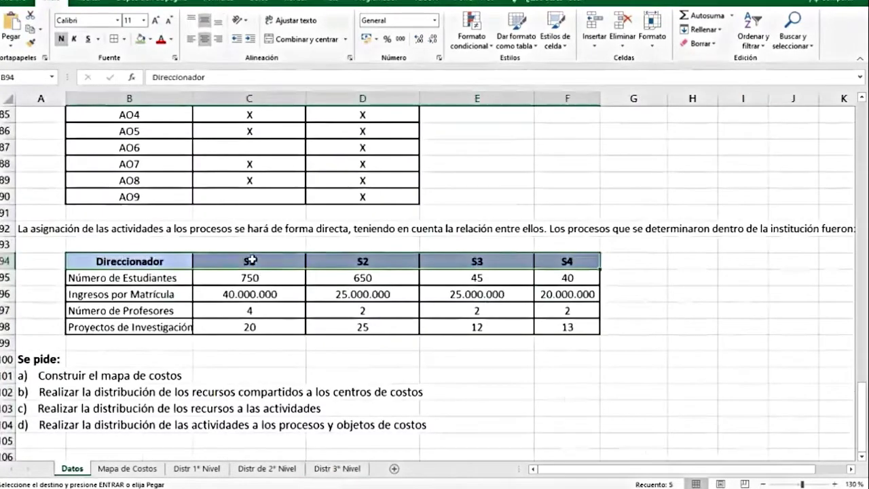
pyautogui.moveTo(154, 277); pyautogui.dragTo(596, 329)
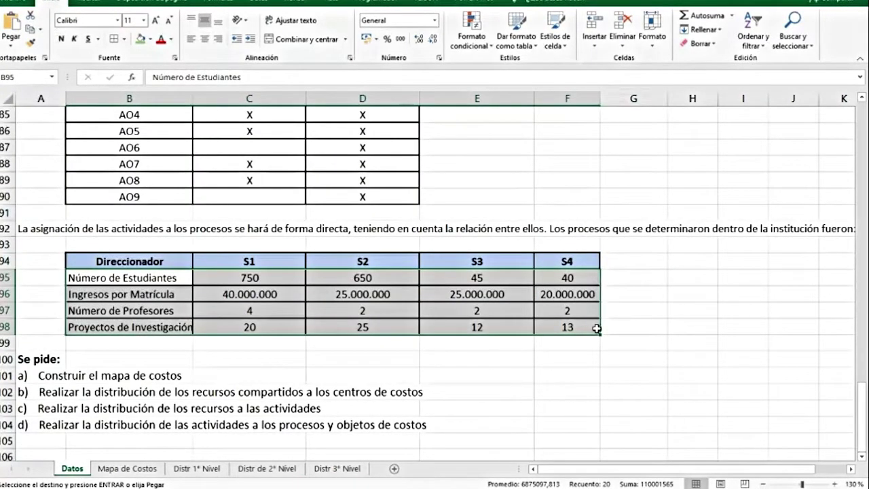
pyautogui.click(360, 470)
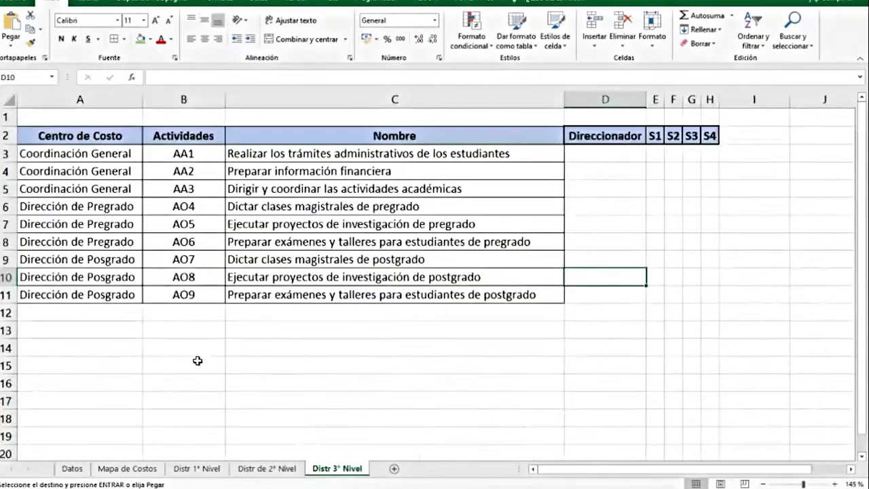
pyautogui.click(112, 335)
pyautogui.hotkey('ctrl', 'v')
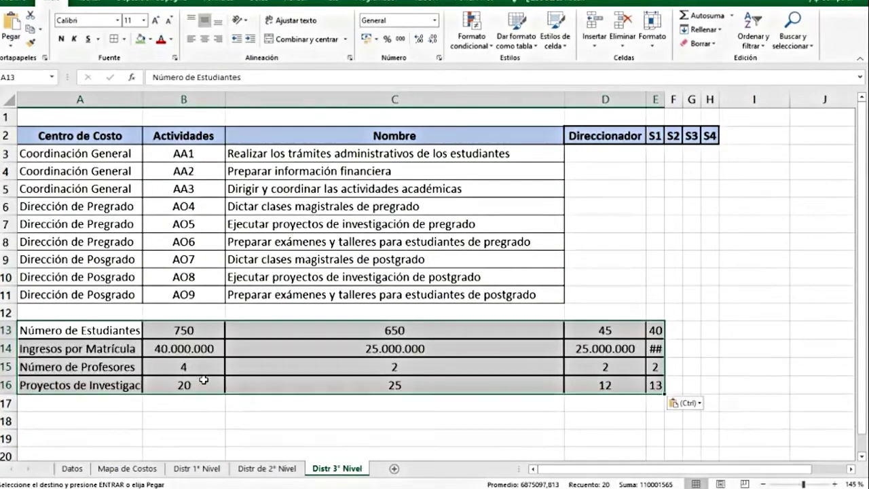
pyautogui.hotkey('ctrl', 'z')
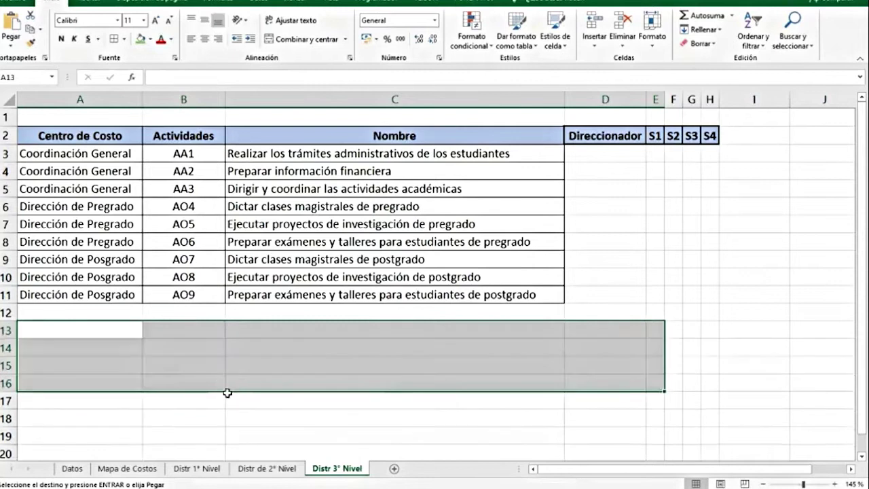
pyautogui.click(246, 421)
# - Copy only the four driver names in B95:B98 from the Datos sheet to cell C13 of Distr 3° Nivel
pyautogui.click(85, 469)
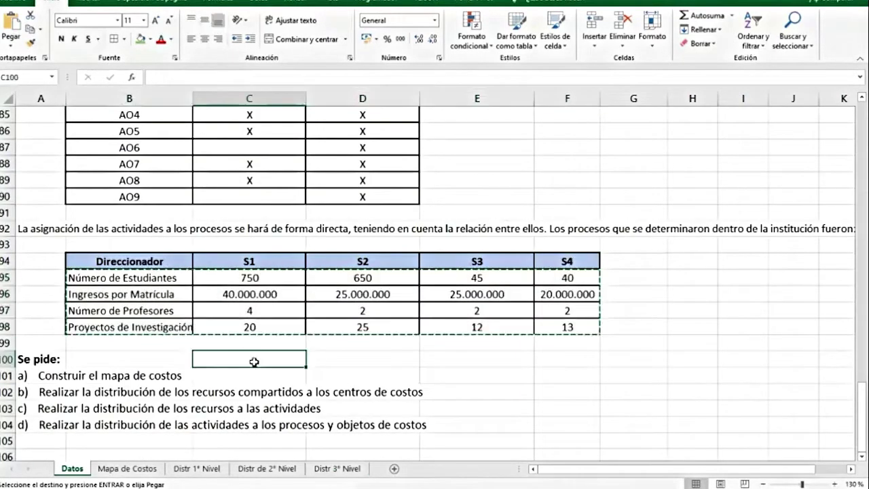
pyautogui.moveTo(136, 278); pyautogui.dragTo(148, 328)
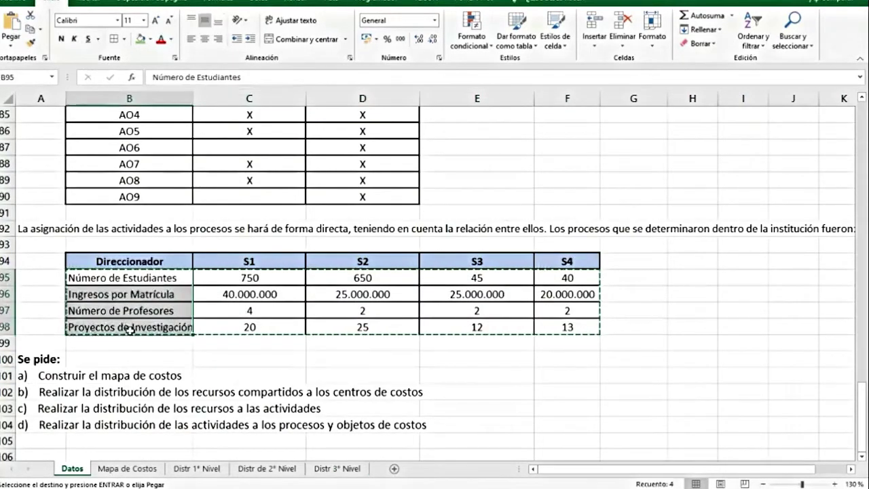
pyautogui.hotkey('ctrl', 'c')
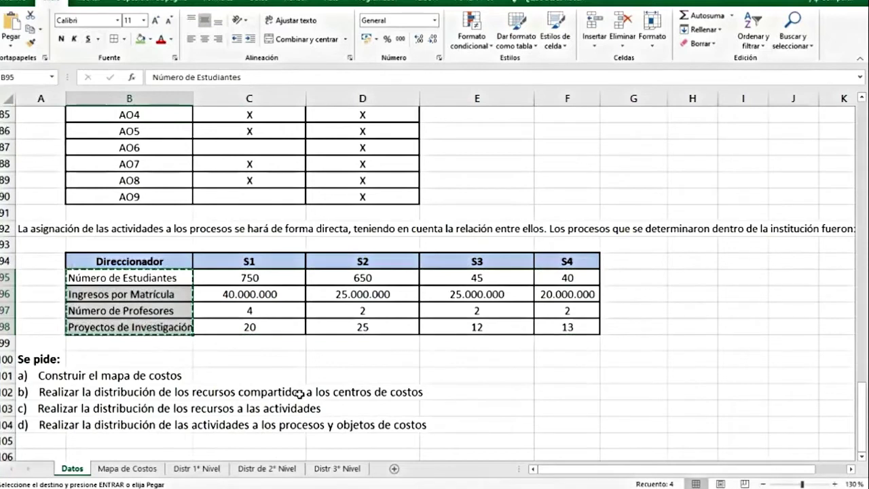
pyautogui.click(339, 468)
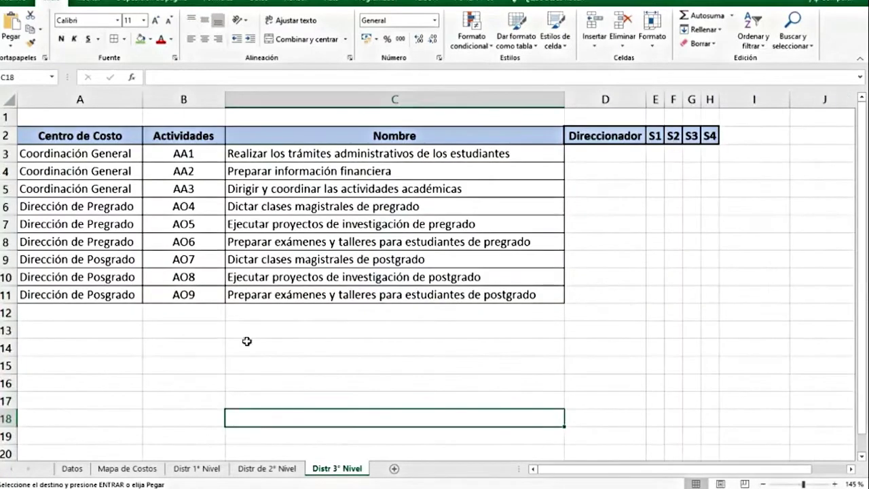
pyautogui.click(312, 334)
pyautogui.hotkey('ctrl', 'v')
pyautogui.click(476, 421)
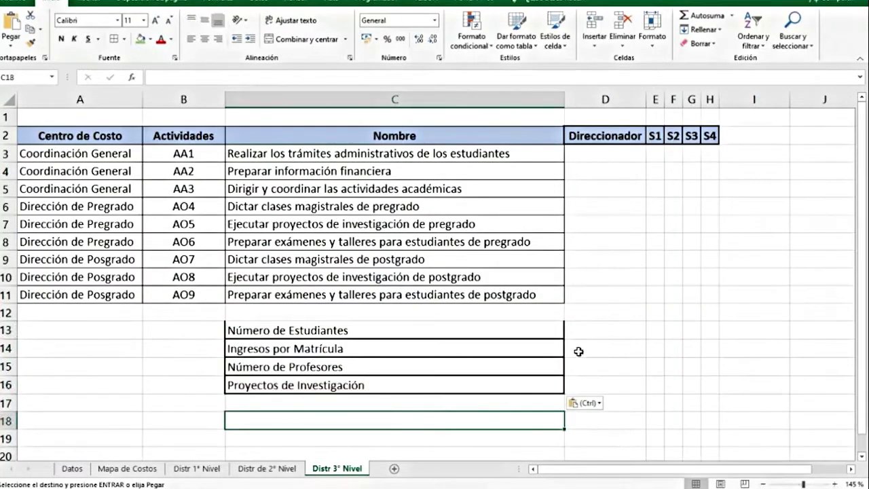
pyautogui.click(551, 332)
pyautogui.click(634, 403)
pyautogui.click(613, 164)
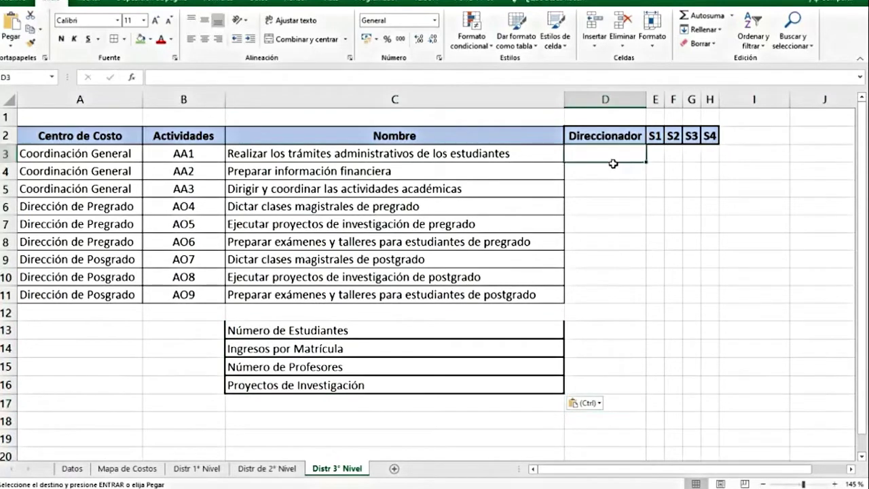
# - Copy the driver Número de Estudiantes from C13 to D3 for activity AA1 and widen the Direccionador column
pyautogui.click(602, 206)
pyautogui.click(604, 294)
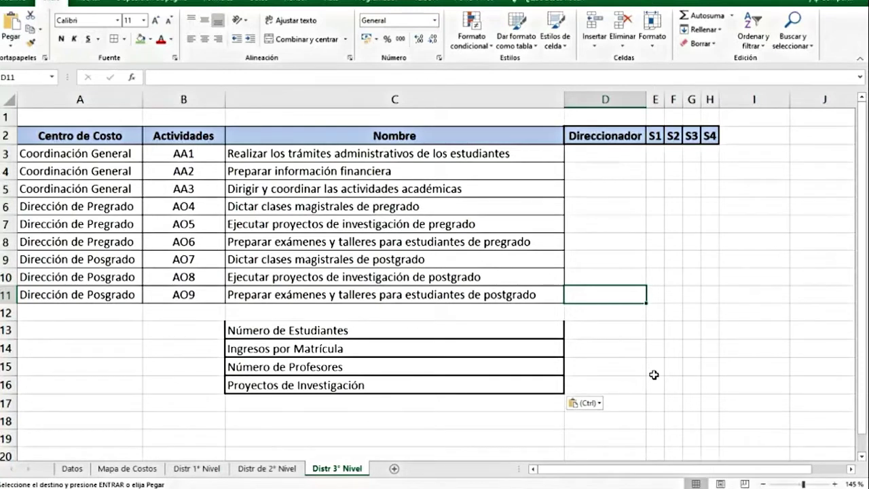
pyautogui.click(543, 331)
pyautogui.hotkey('ctrl', 'c')
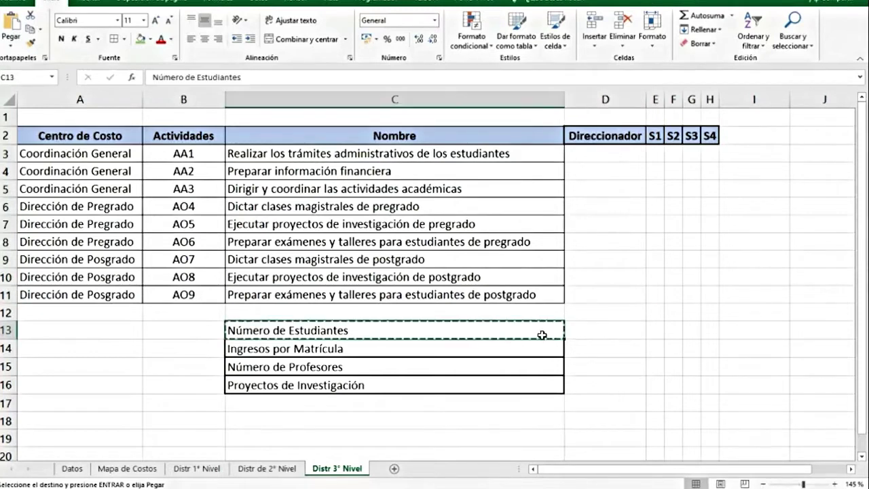
pyautogui.click(602, 155)
pyautogui.hotkey('ctrl', 'v')
pyautogui.click(616, 377)
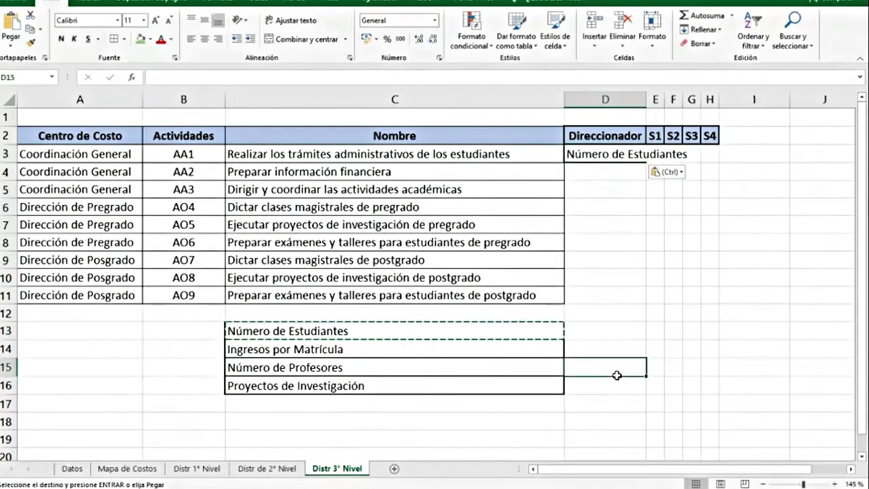
pyautogui.moveTo(647, 100); pyautogui.dragTo(692, 106)
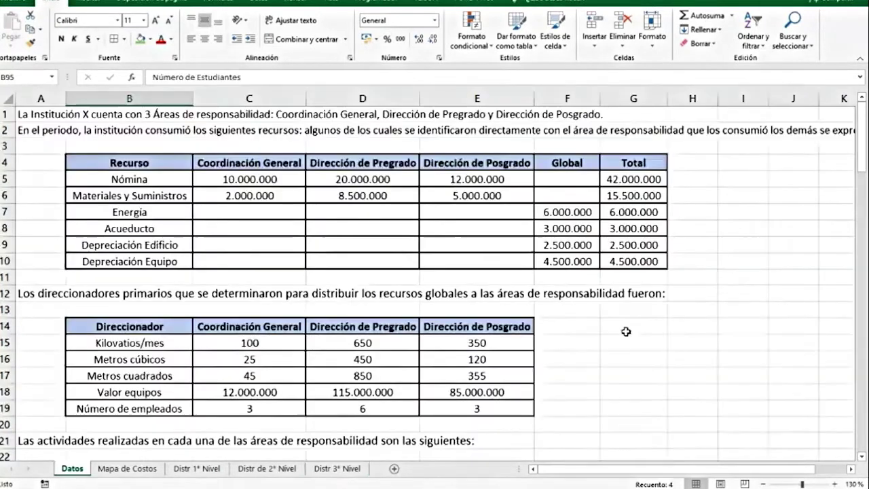
# - Review the Datos sheet, from the S1–S4 driver table up through the activities list to the introductory text in A2
pyautogui.scroll(-14, 626, 332)
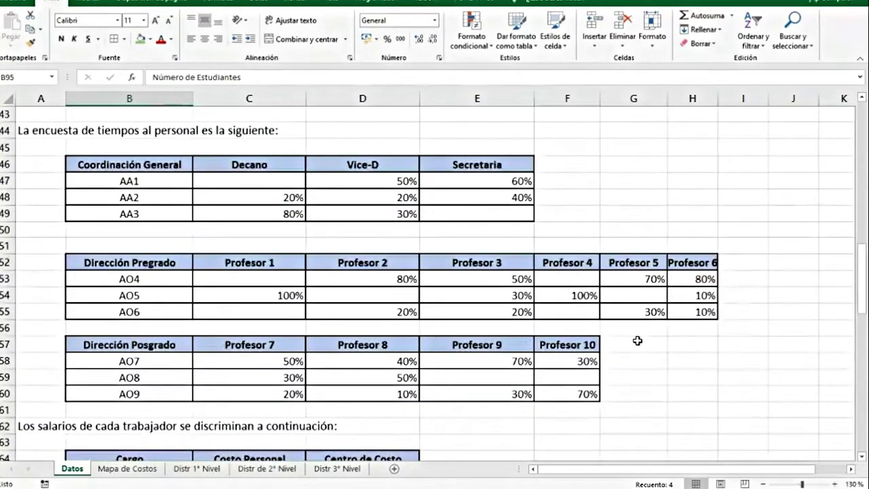
pyautogui.scroll(-15, 637, 340)
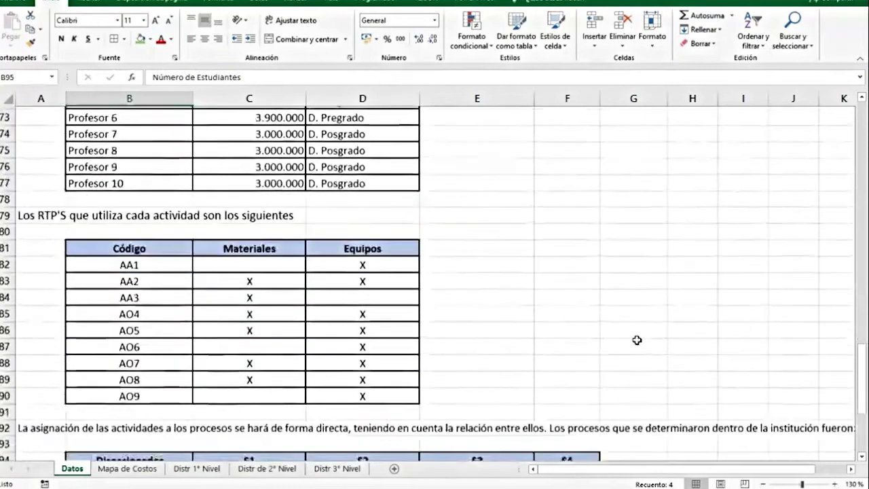
pyautogui.scroll(1, 611, 350)
pyautogui.click(563, 360)
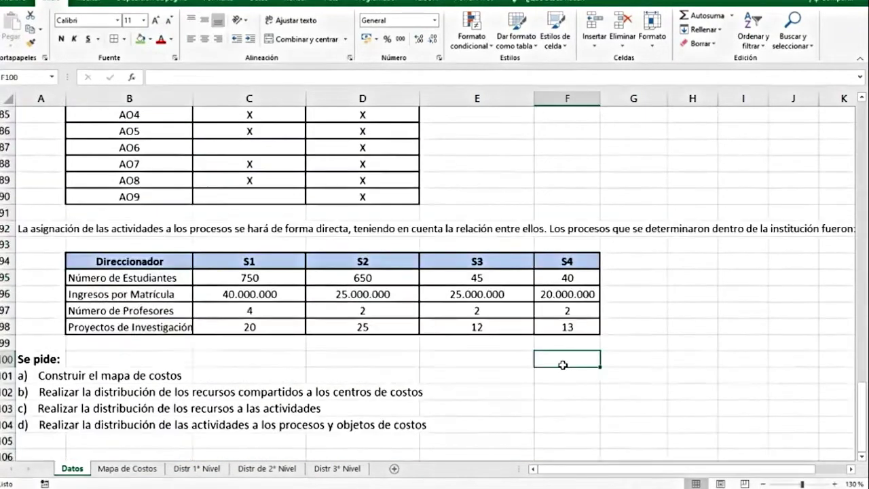
pyautogui.scroll(9, 563, 365)
pyautogui.scroll(4, 562, 365)
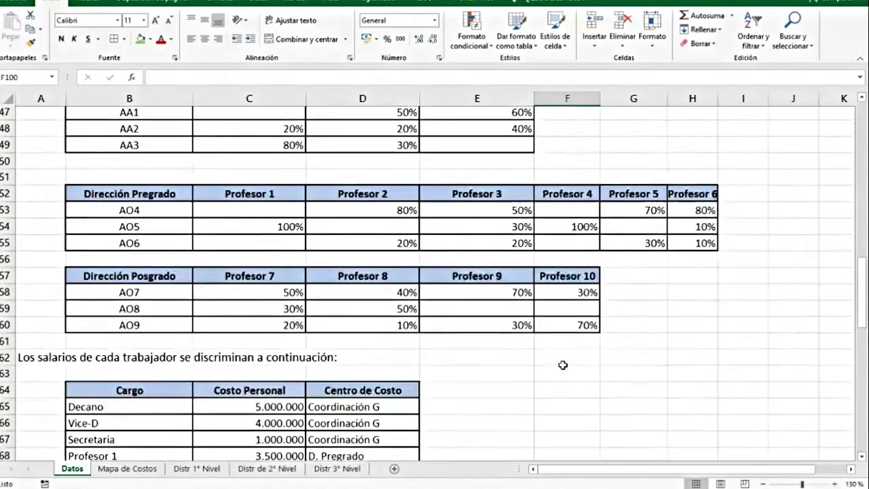
pyautogui.scroll(5, 563, 364)
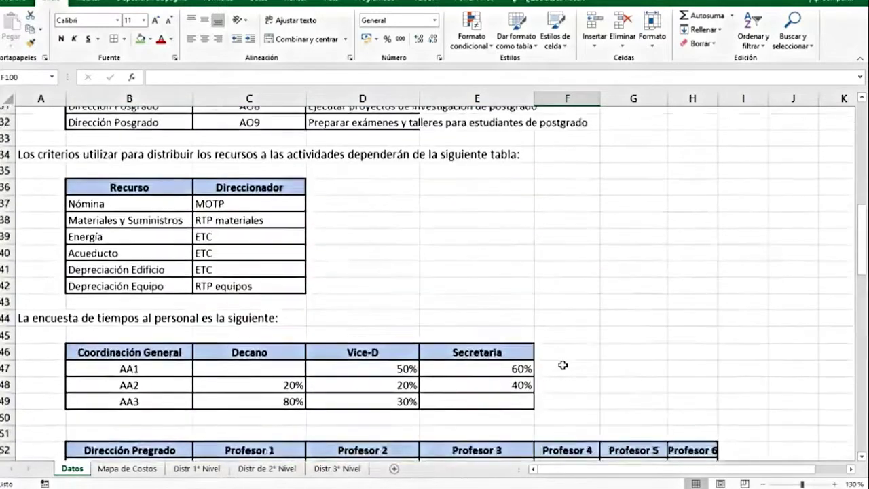
pyautogui.scroll(8, 563, 365)
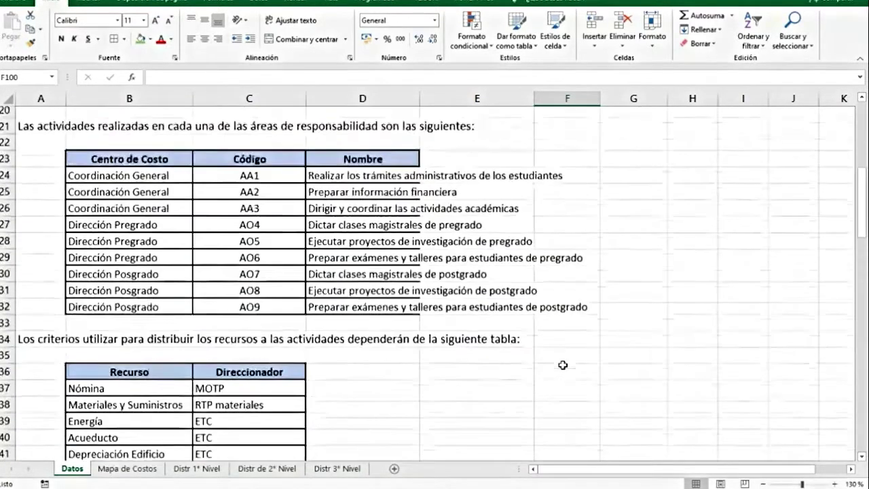
pyautogui.scroll(2, 563, 365)
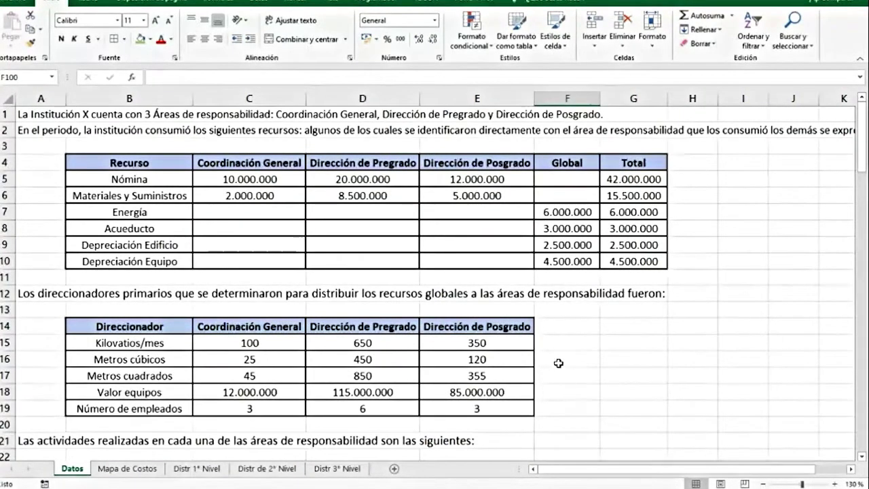
pyautogui.click(58, 136)
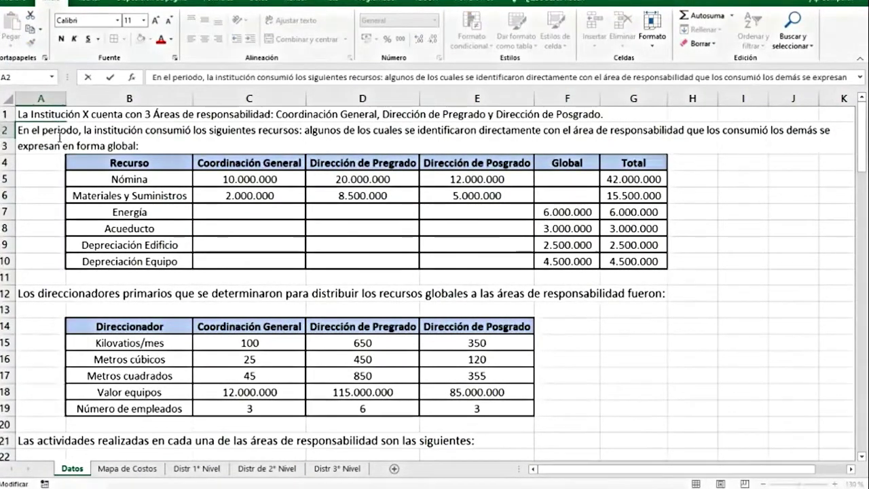
pyautogui.press('Return')
# - Return to the Distr 3° Nivel sheet and finish the comment "Servicios de posgrado." on the S4 header
pyautogui.click(337, 468)
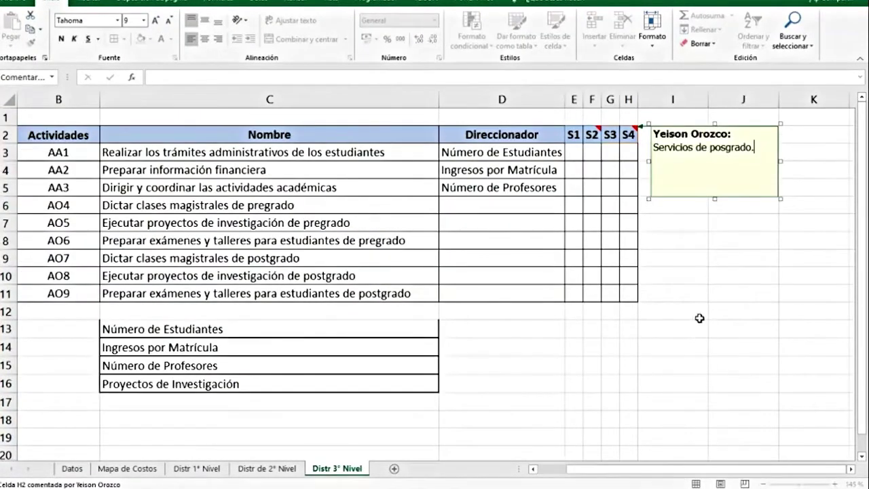
pyautogui.click(717, 262)
# - Examine activity AO4's row against processes S1–S4 and the Número de Profesores driver in C15
pyautogui.click(536, 191)
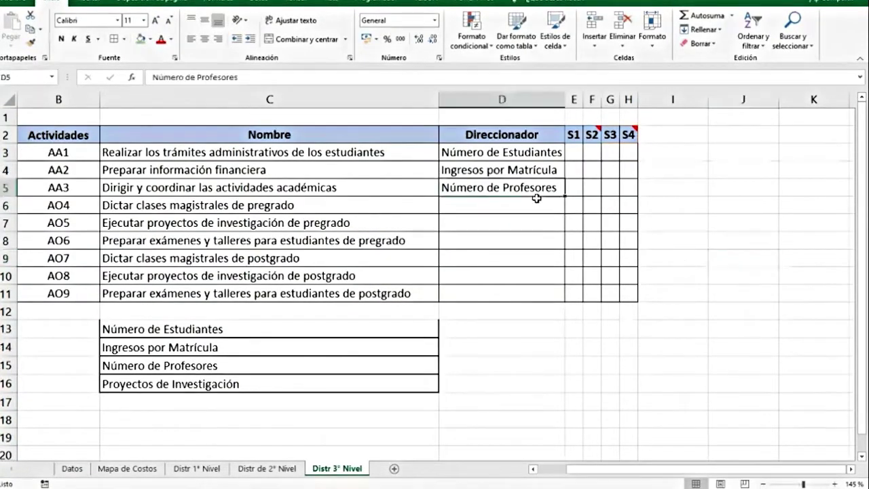
pyautogui.click(519, 206)
pyautogui.press('Left')
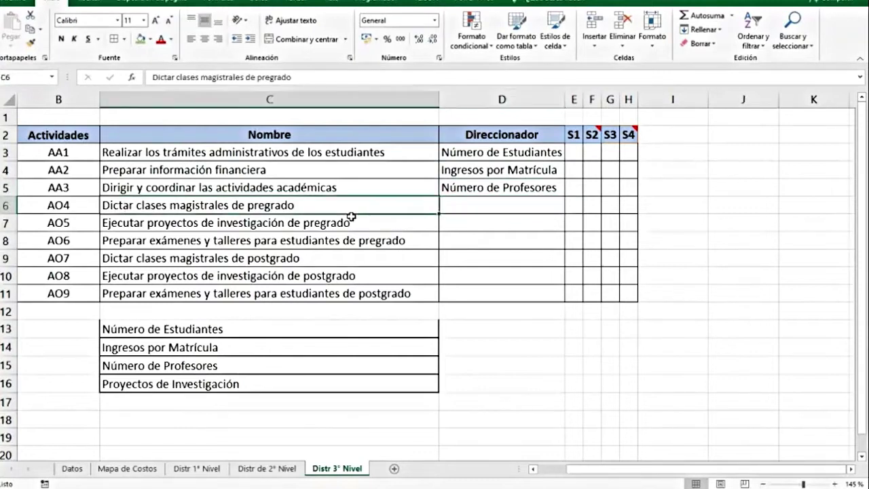
pyautogui.click(465, 212)
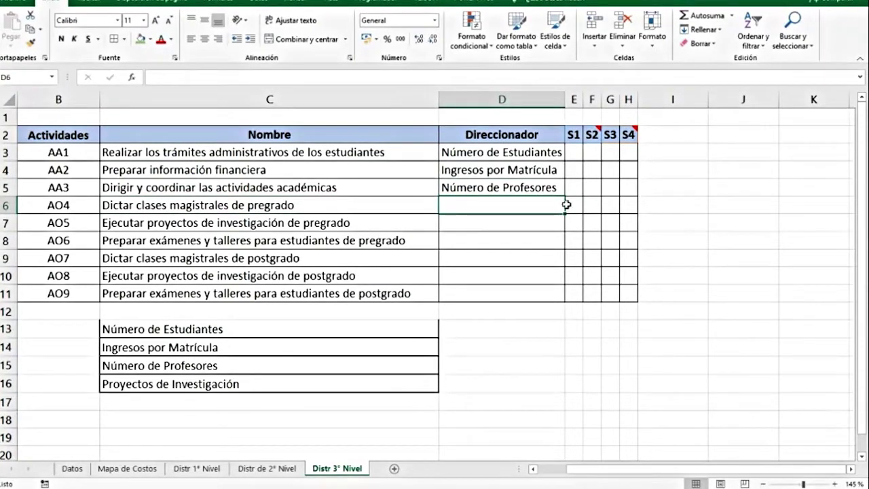
pyautogui.moveTo(568, 209); pyautogui.dragTo(625, 210)
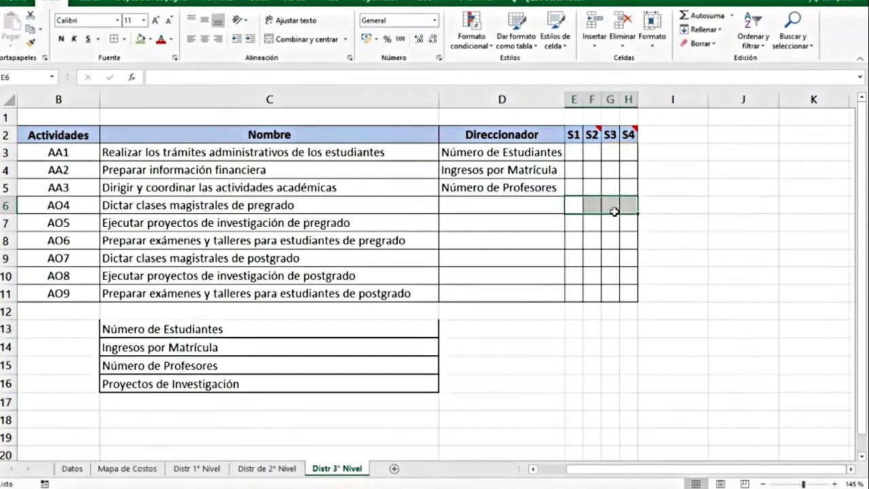
pyautogui.moveTo(613, 211); pyautogui.dragTo(633, 214)
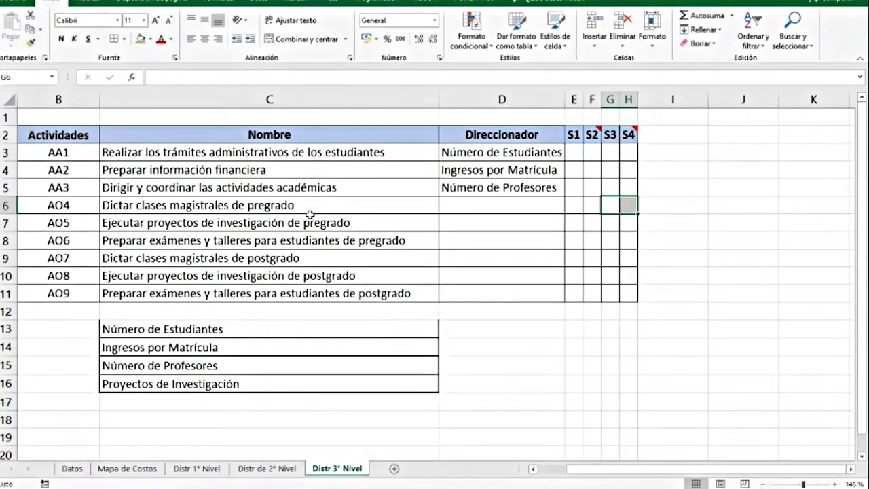
pyautogui.click(496, 212)
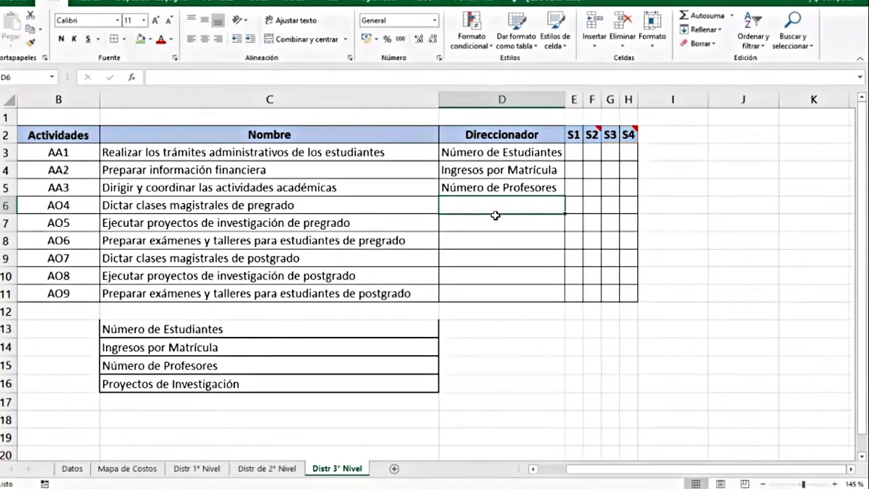
pyautogui.click(233, 369)
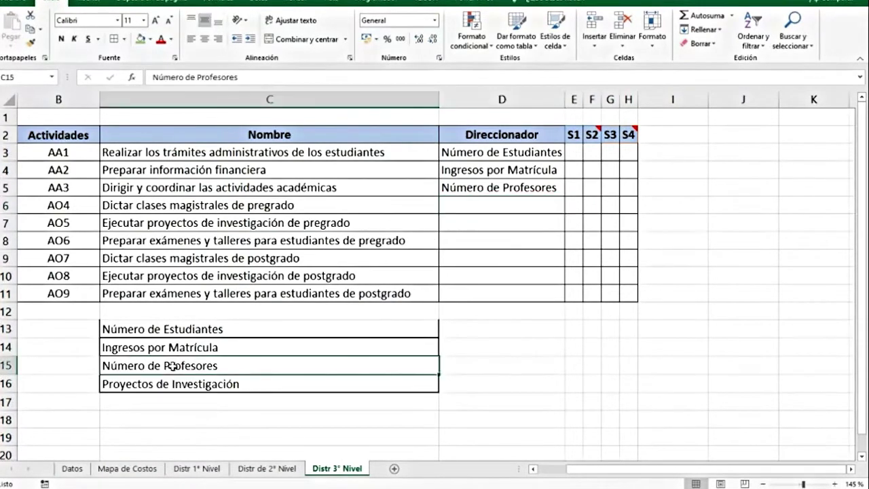
# - Insert three empty rows at row 99 of the Datos sheet, directly below the S1–S4 driver table
pyautogui.click(72, 468)
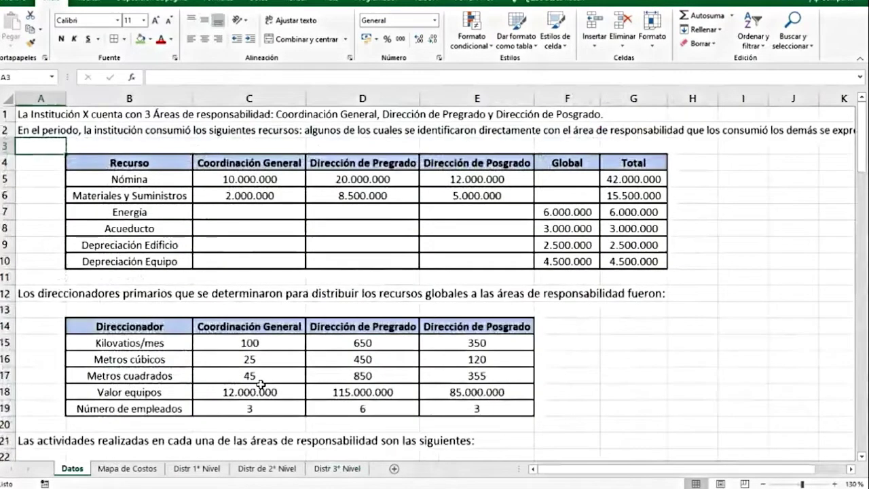
pyautogui.scroll(-12, 258, 396)
pyautogui.scroll(-16, 258, 396)
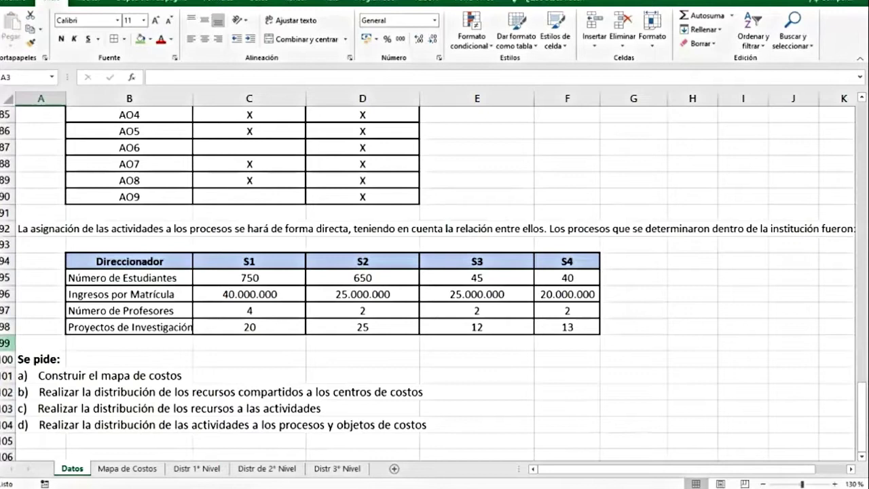
pyautogui.click(8, 346)
pyautogui.hotkey('ctrl', '+')
pyautogui.hotkey('ctrl', '+')
pyautogui.hotkey('ctrl', '+')
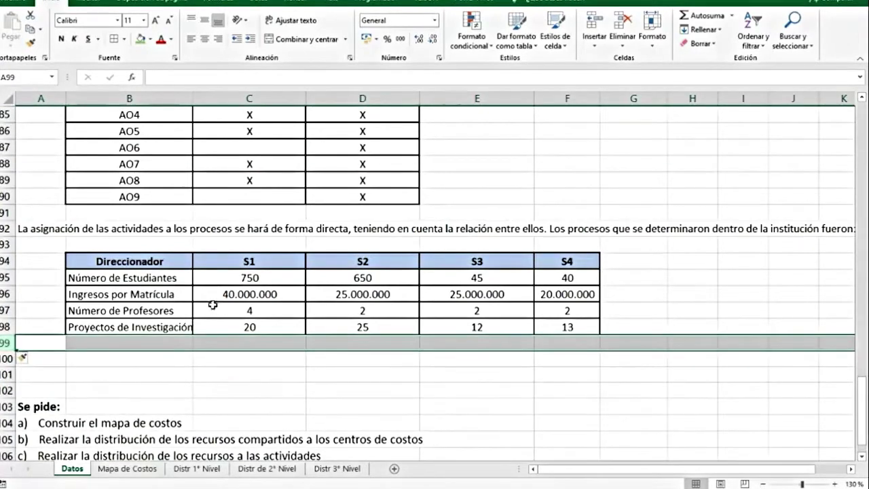
# - Copy the Número de Profesores label from B97 to B99 and extend it to "Número de Profesores Pregrado"
pyautogui.click(366, 311)
pyautogui.press('Right')
pyautogui.press('Right')
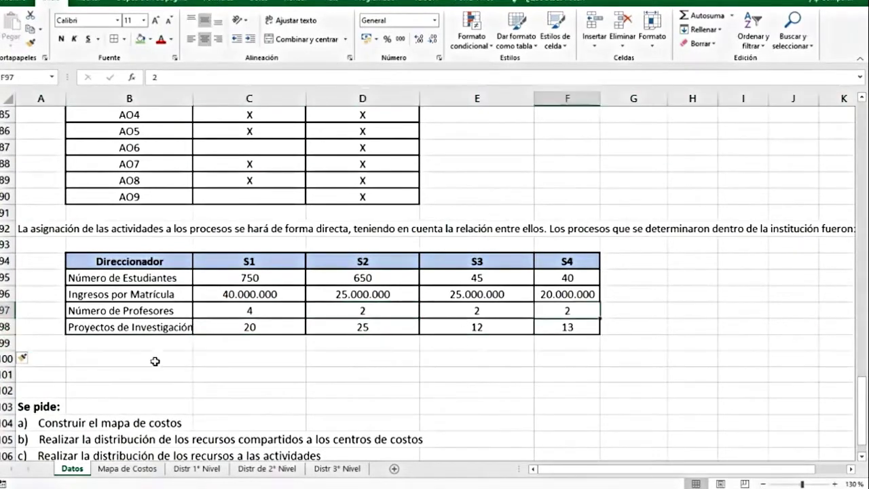
pyautogui.click(129, 330)
pyautogui.click(129, 311)
pyautogui.hotkey('ctrl', 'c')
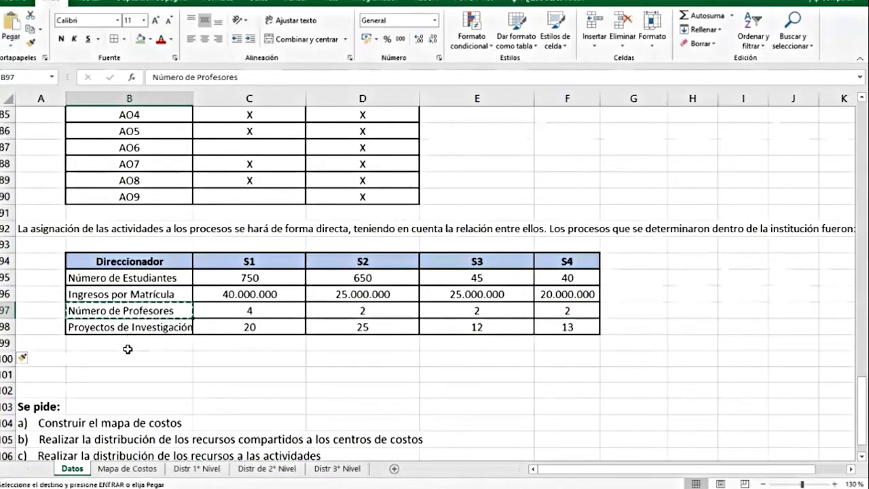
pyautogui.click(128, 349)
pyautogui.hotkey('ctrl', 'v')
pyautogui.doubleClick(183, 347)
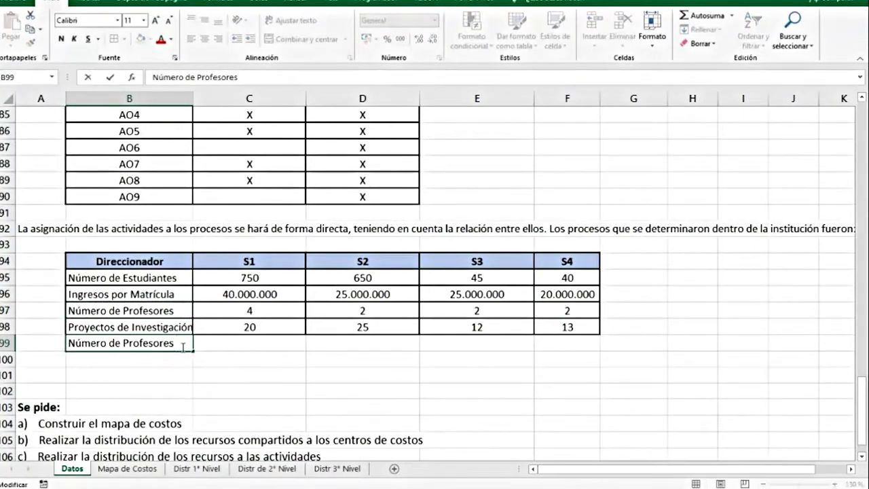
pyautogui.write('Pregrado')
pyautogui.press('Return')
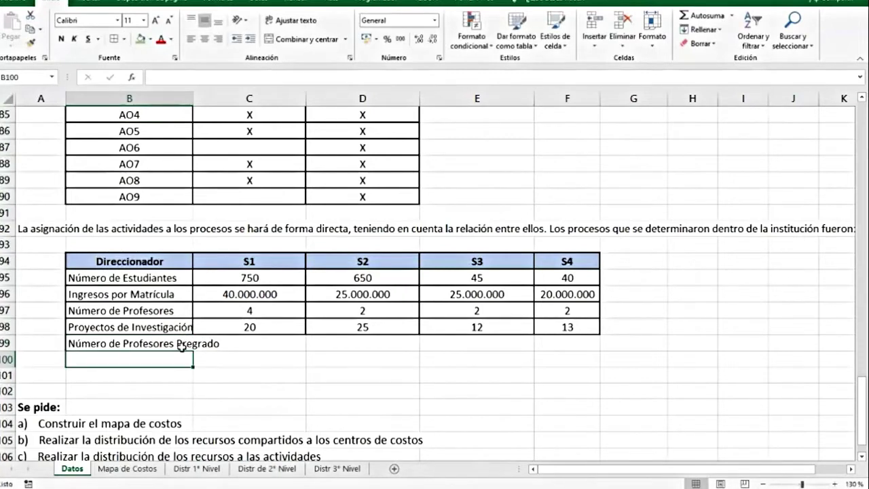
# - Copy the B99 label to B100 and change it to "Número de Profesores Posgrado"
pyautogui.click(183, 347)
pyautogui.hotkey('ctrl', 'c')
pyautogui.press('Down')
pyautogui.hotkey('ctrl', 'v')
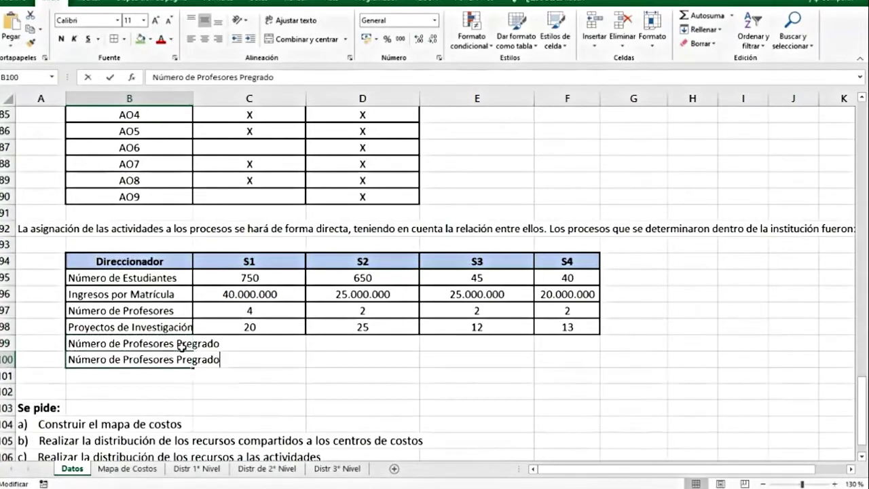
pyautogui.press('F2')
pyautogui.press('BackSpace')
pyautogui.press('BackSpace')
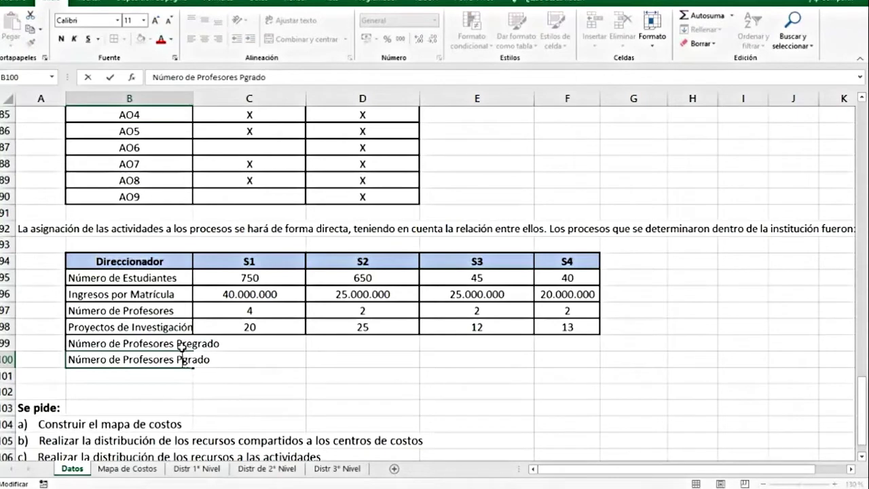
pyautogui.write('os')
pyautogui.press('Return')
# - Fill the Número de Profesores Pregrado row by linking S1 and S2 to row 97 and entering 0 for S3 and S4
pyautogui.click(238, 348)
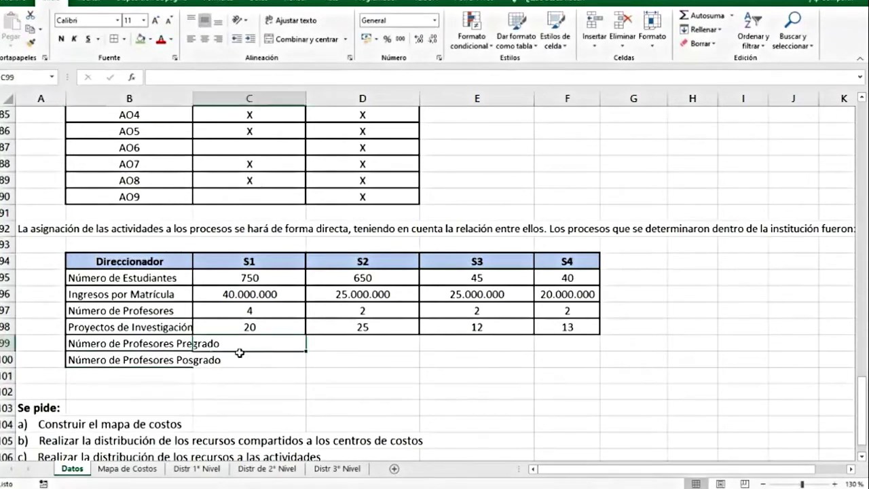
pyautogui.write('=')
pyautogui.click(271, 314)
pyautogui.press('Return')
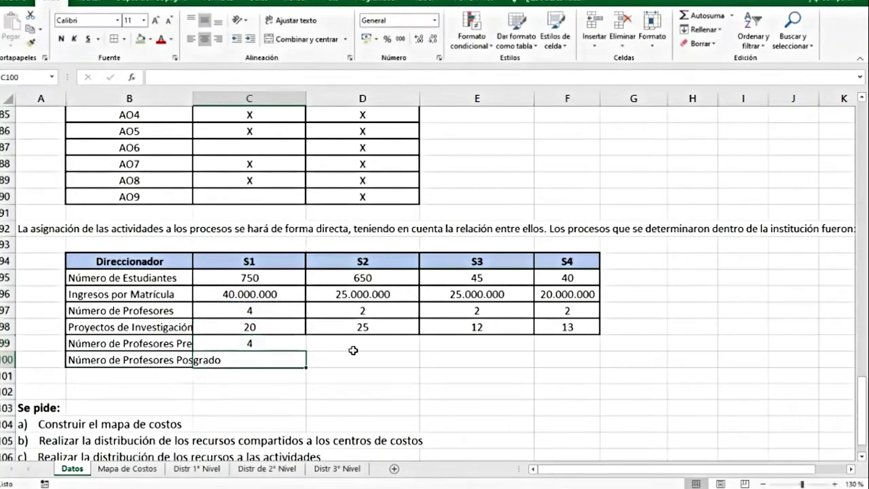
pyautogui.click(302, 348)
pyautogui.moveTo(306, 351); pyautogui.dragTo(374, 356)
pyautogui.click(479, 349)
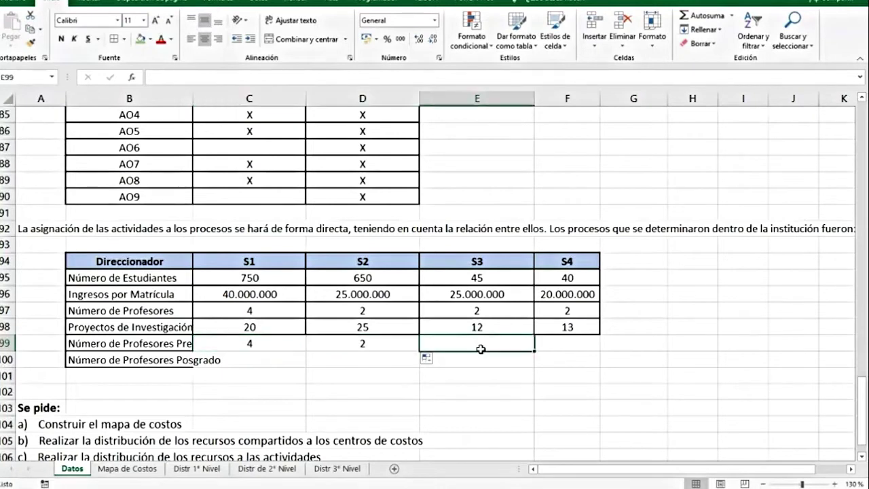
pyautogui.click(527, 375)
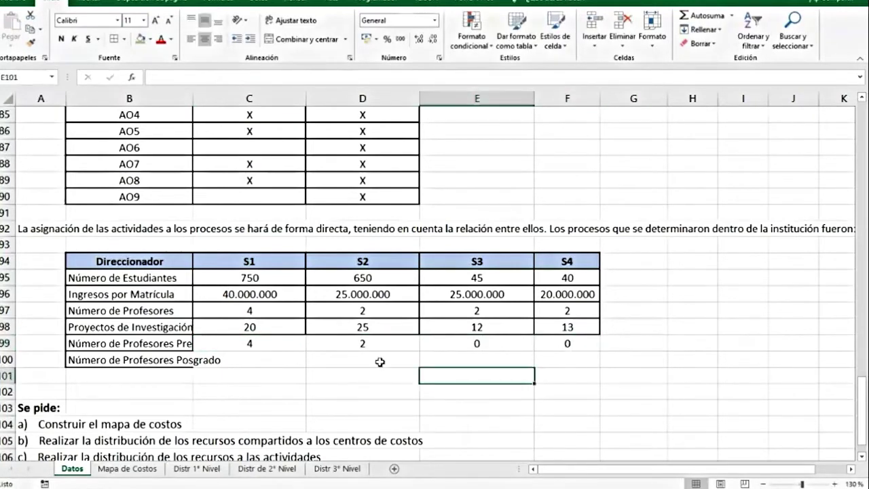
# - Fill the Número de Profesores Posgrado row with 0 for S1 and S2, linking S3 and S4 to row 97
pyautogui.click(302, 361)
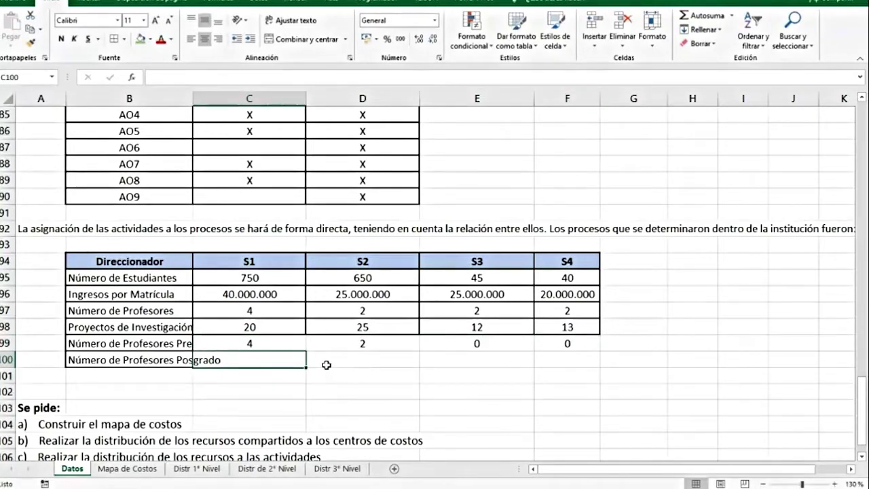
pyautogui.write('0')
pyautogui.click(358, 363)
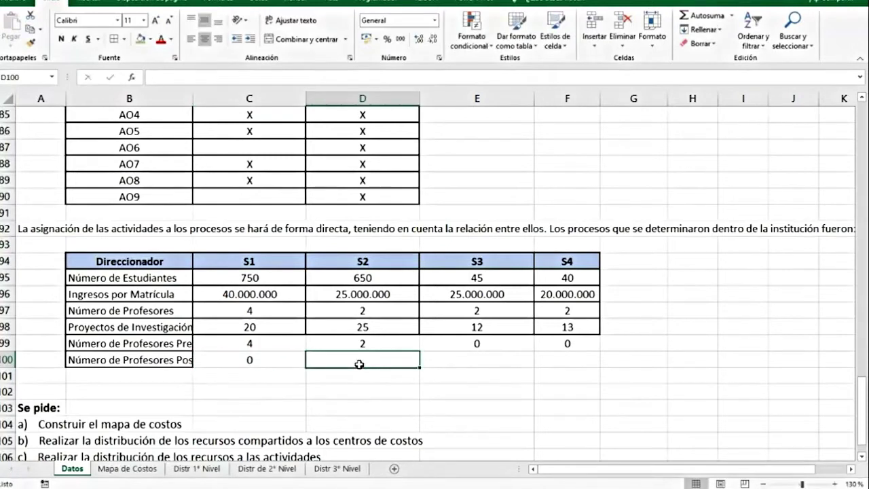
pyautogui.write('0')
pyautogui.click(438, 368)
pyautogui.write('=')
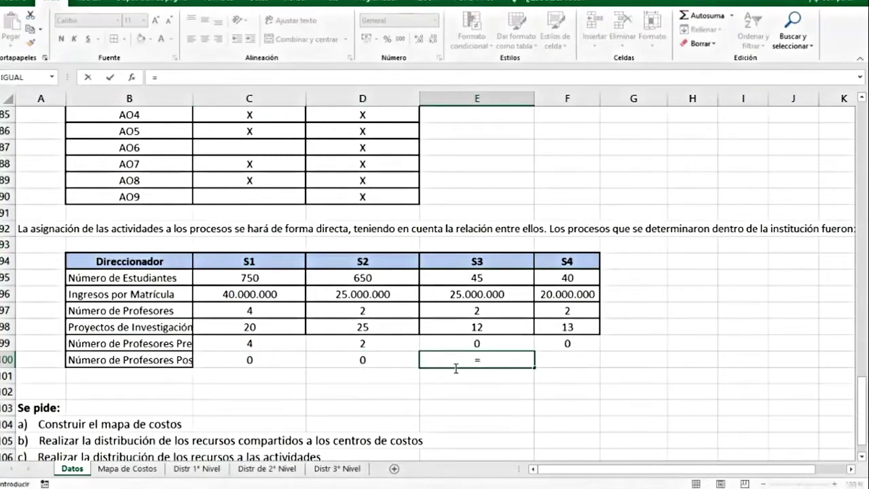
pyautogui.click(470, 314)
pyautogui.press('Return')
pyautogui.click(524, 365)
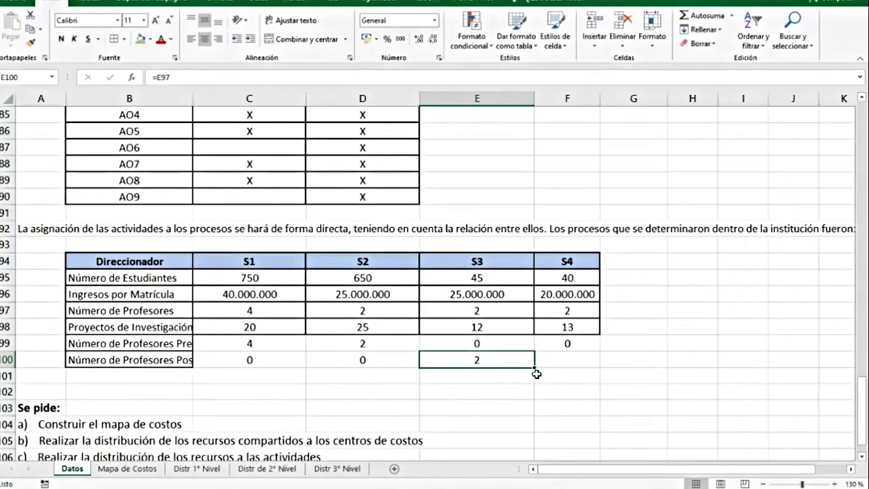
pyautogui.moveTo(536, 371); pyautogui.dragTo(586, 373)
pyautogui.click(508, 416)
# - Apply cell borders to the new professor driver values in C99:F100
pyautogui.moveTo(250, 346); pyautogui.dragTo(548, 369)
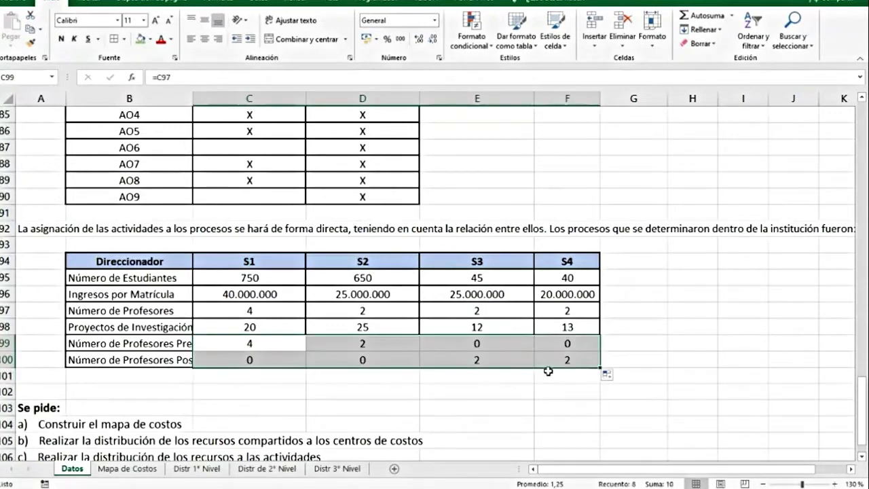
pyautogui.click(114, 39)
pyautogui.click(692, 359)
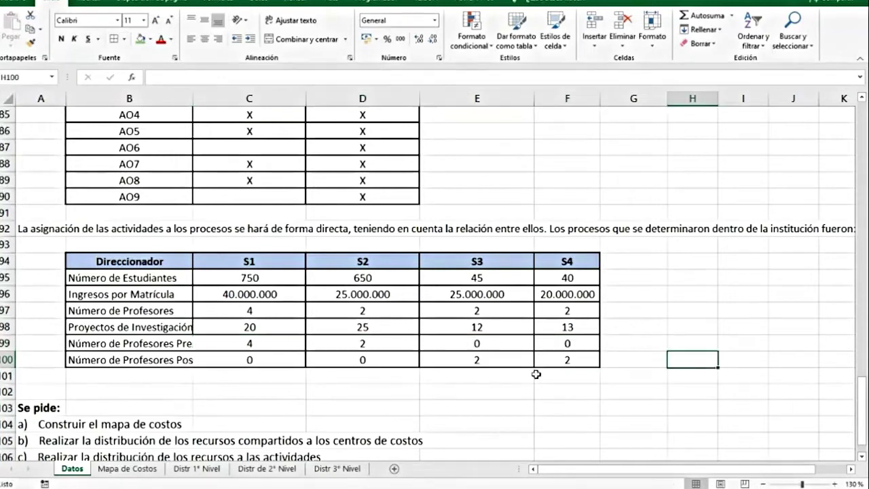
# - Copy the Pregrado and Posgrado professor labels from Datos B99:B100 to C17 on the Distr 3° Nivel sheet
pyautogui.click(324, 471)
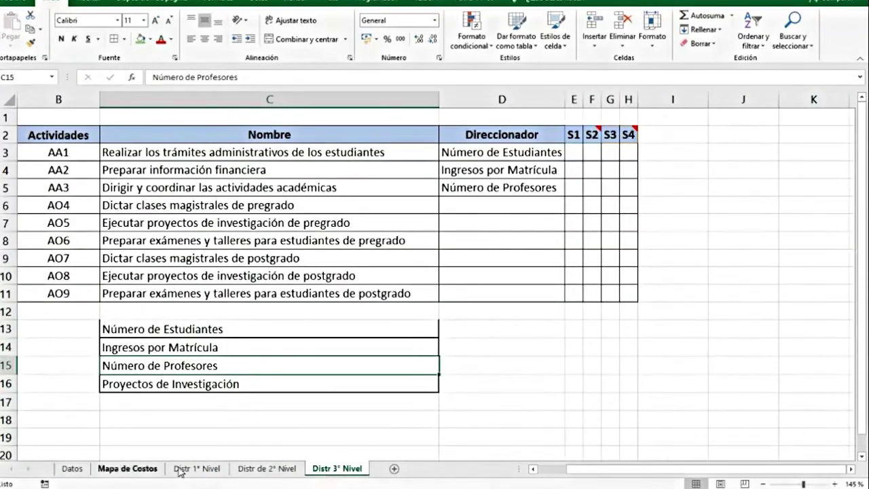
pyautogui.click(70, 468)
pyautogui.moveTo(149, 343); pyautogui.dragTo(139, 359)
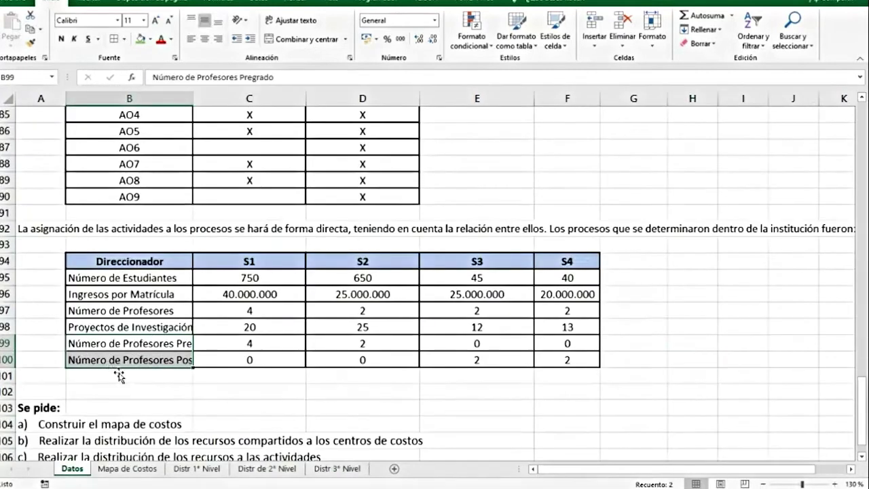
pyautogui.hotkey('ctrl', 'c')
pyautogui.click(326, 468)
pyautogui.click(188, 401)
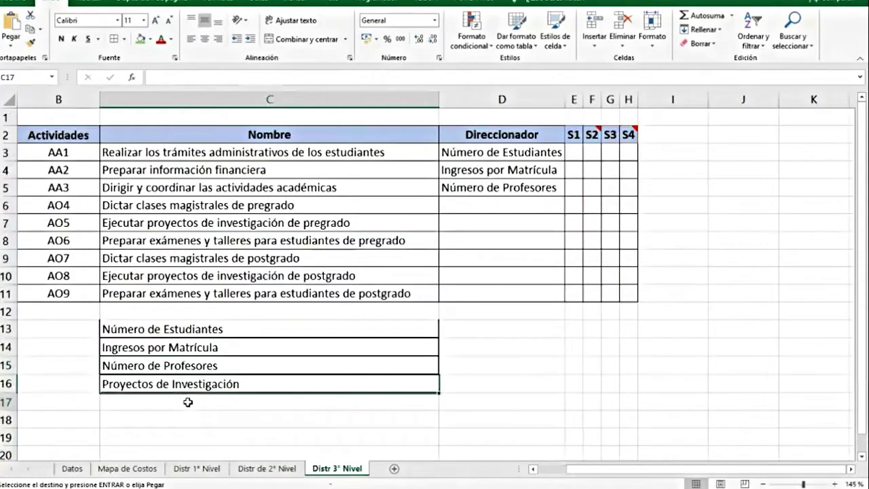
pyautogui.hotkey('ctrl', 'v')
pyautogui.click(535, 382)
# - Assign Número de Profesores Pregrado as the Direccionador of activity AO4 by copying the C17 label into D6
pyautogui.click(461, 211)
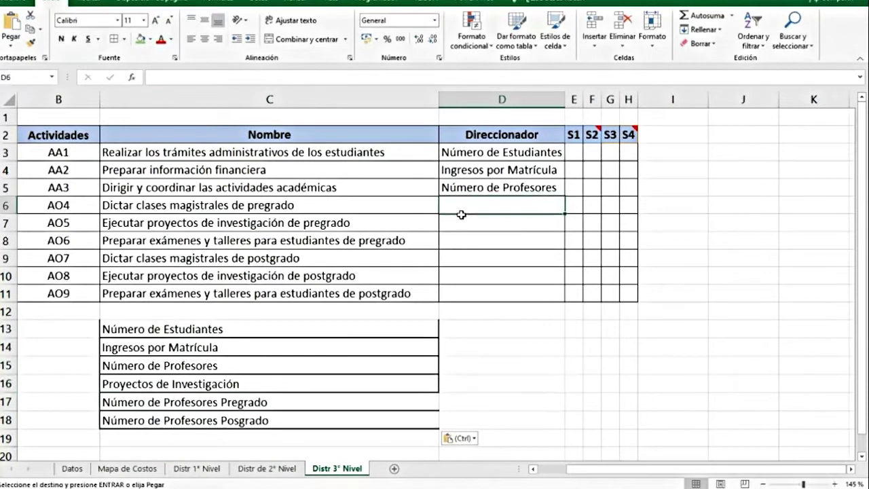
pyautogui.click(340, 204)
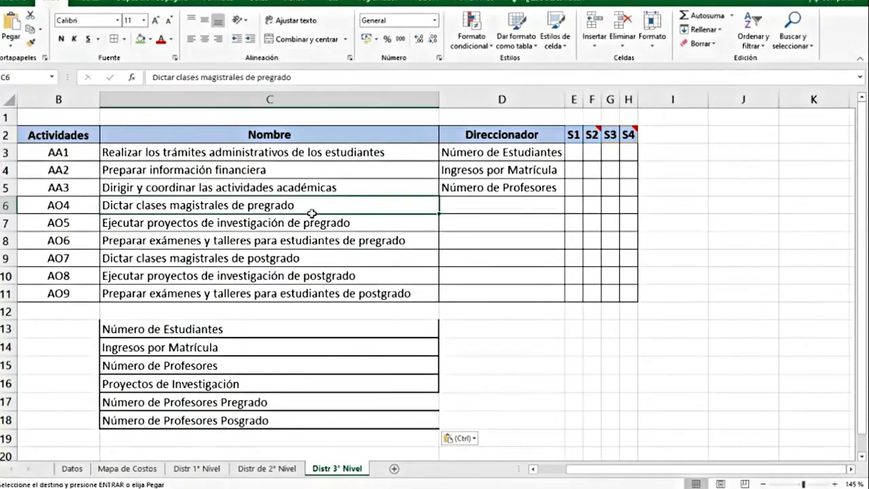
pyautogui.doubleClick(295, 205)
pyautogui.moveTo(294, 205); pyautogui.dragTo(248, 209)
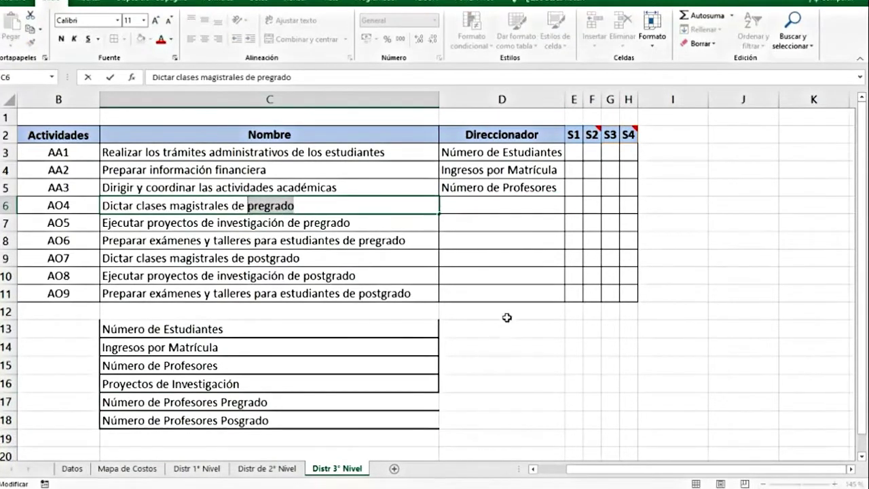
pyautogui.press('Return')
pyautogui.click(543, 212)
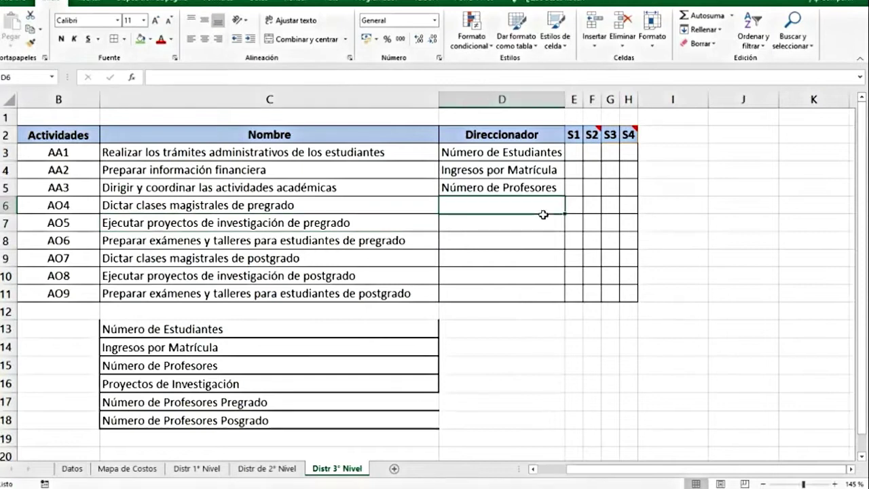
pyautogui.click(280, 411)
pyautogui.hotkey('ctrl', 'c')
pyautogui.click(510, 208)
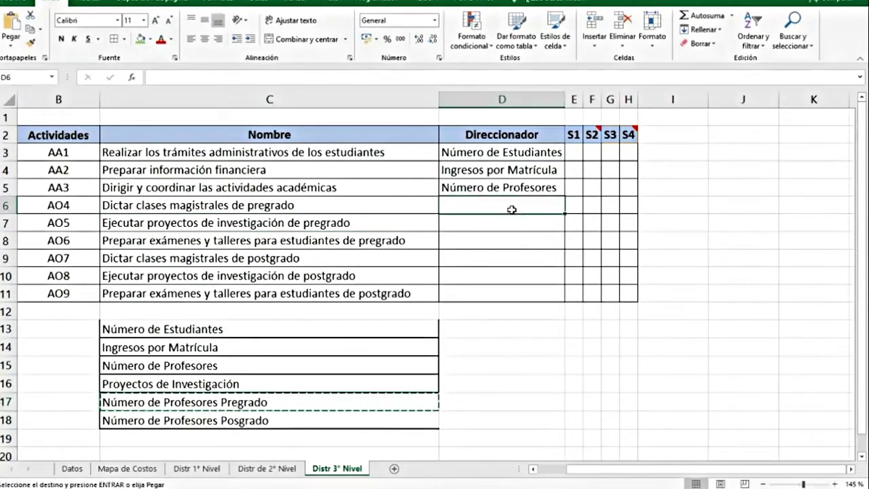
pyautogui.hotkey('ctrl', 'v')
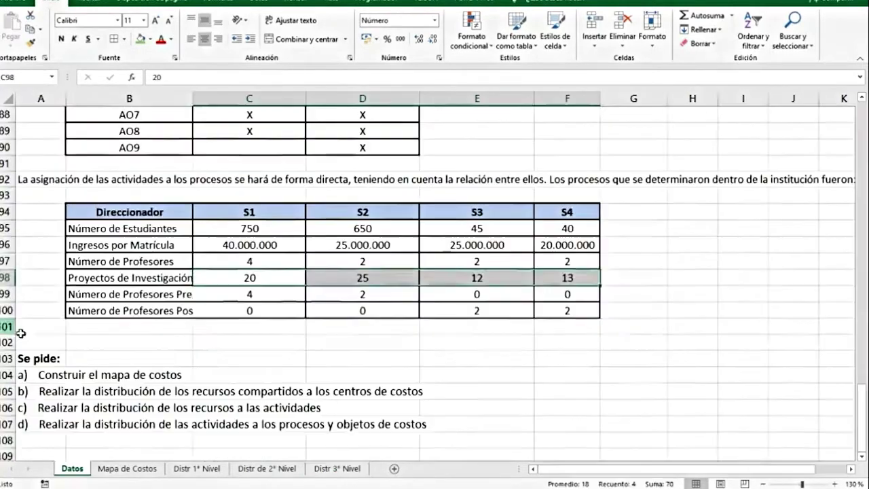
# - Insert two empty rows at row 101 of Datos and add the label "Proyectos de Investigación Pregrado" in B101, based on B98
pyautogui.click(14, 333)
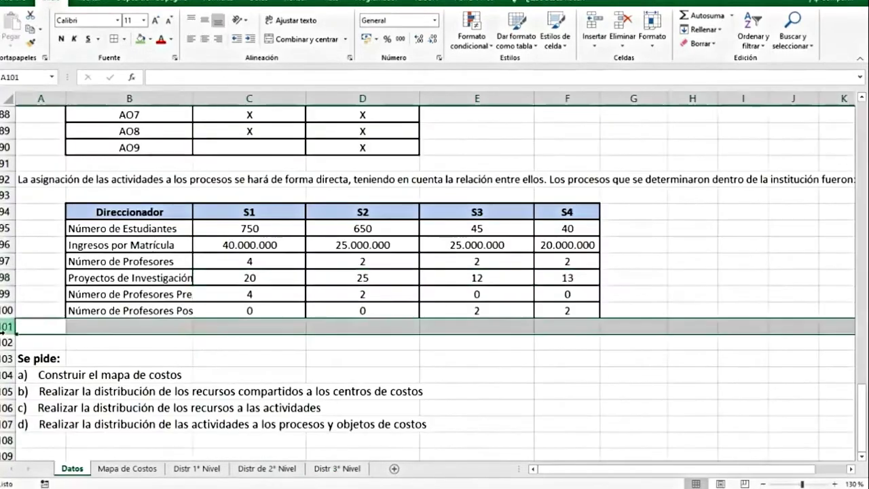
pyautogui.click(170, 381)
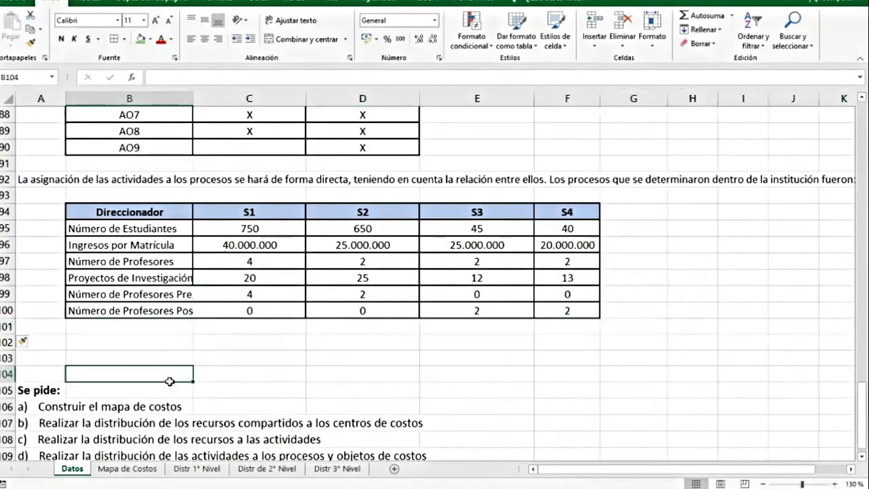
pyautogui.click(150, 278)
pyautogui.hotkey('ctrl', 'c')
pyautogui.click(180, 328)
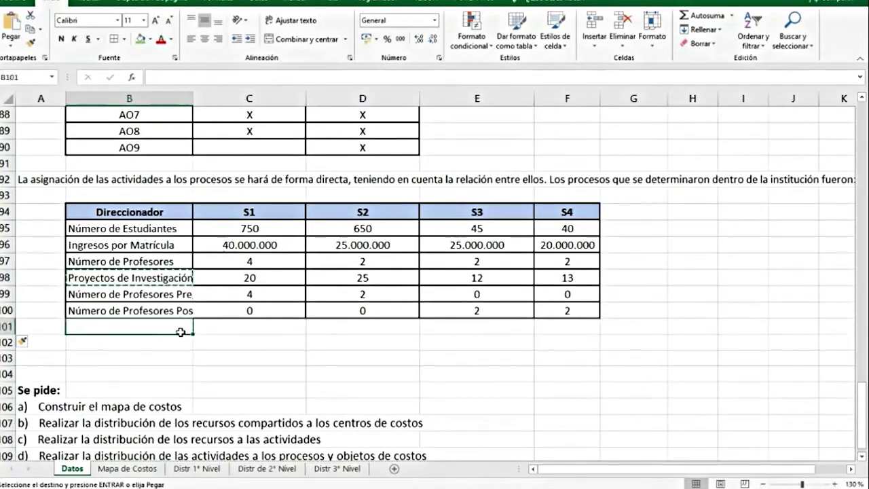
pyautogui.hotkey('ctrl', 'v')
pyautogui.doubleClick(182, 327)
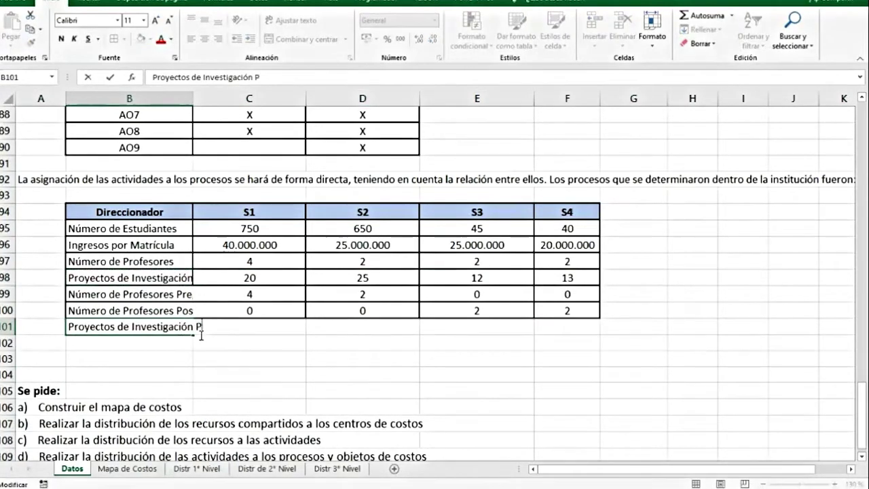
pyautogui.press('Return')
# - Copy the B101 label to B102 and change it to "Proyectos de Investigación Posgrado"
pyautogui.press('Up')
pyautogui.hotkey('ctrl', 'c')
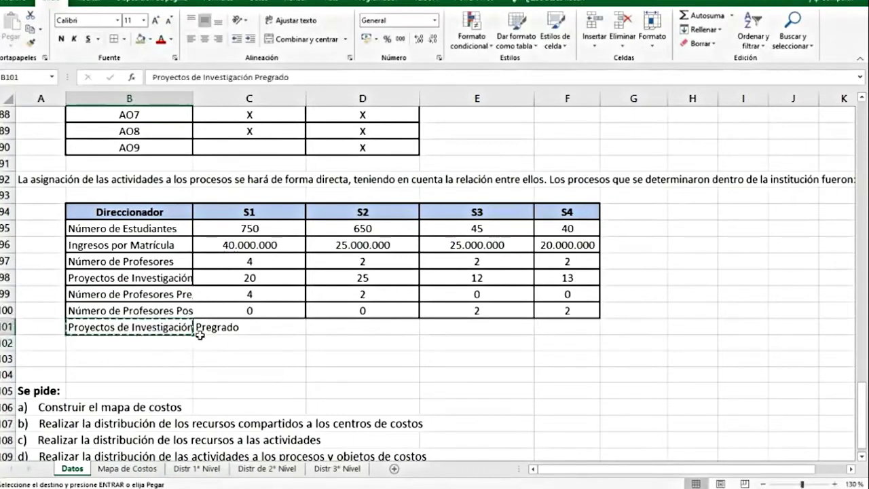
pyautogui.press('Down')
pyautogui.hotkey('ctrl', 'v')
pyautogui.press('Escape')
pyautogui.doubleClick(200, 335)
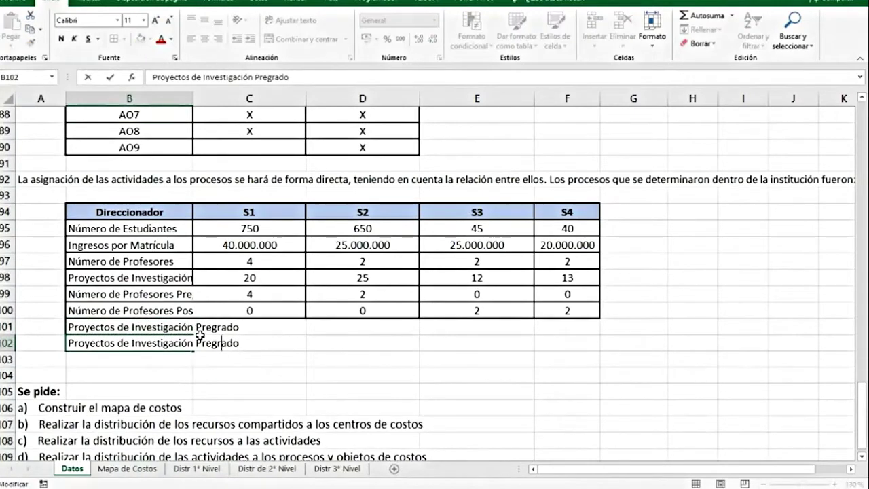
pyautogui.press('BackSpace')
pyautogui.press('BackSpace')
pyautogui.write('os')
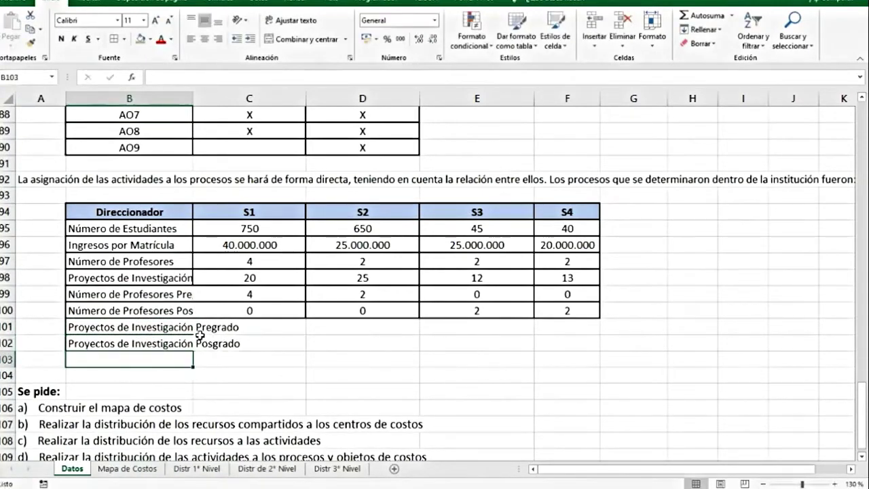
pyautogui.press('Return')
# - Link the S1 value of Proyectos de Investigación Pregrado in C101 to cell C98
pyautogui.click(201, 331)
pyautogui.write('=')
pyautogui.click(274, 282)
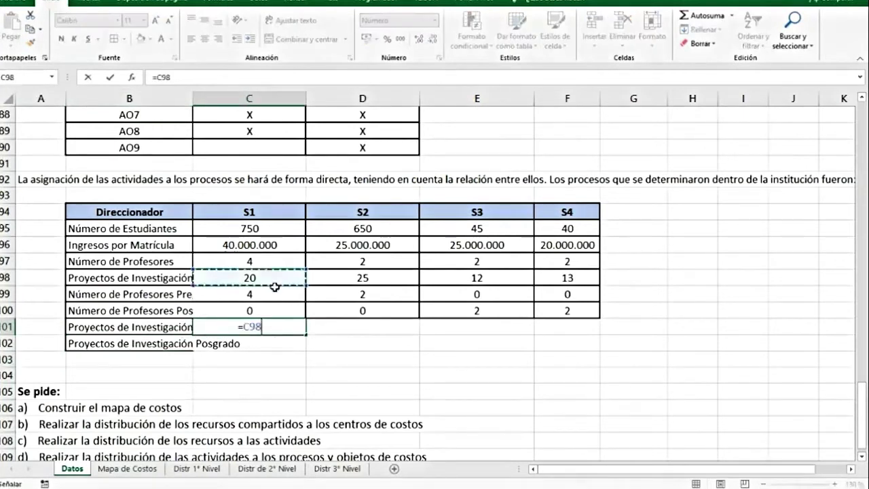
pyautogui.press('Return')
pyautogui.press('Up')
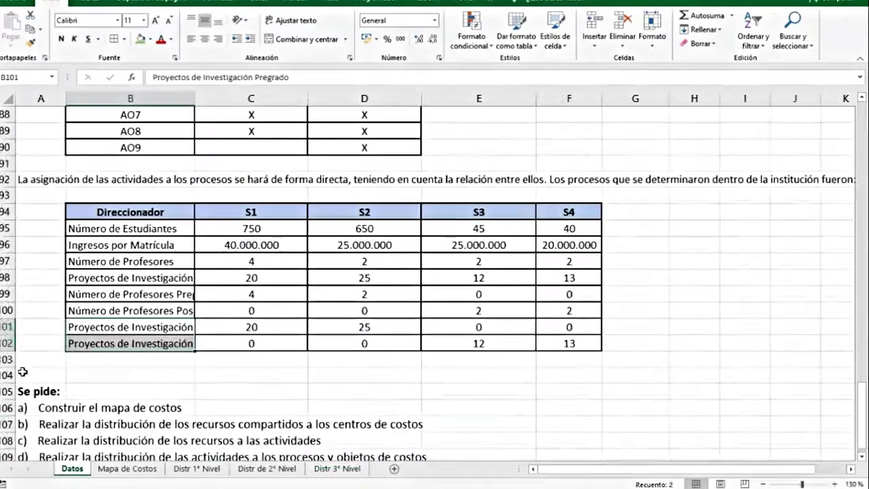
# - Insert two empty rows at row 103 of Datos, directly below the driver table
pyautogui.click(8, 358)
pyautogui.hotkey('ctrl', '+')
pyautogui.hotkey('ctrl', '+')
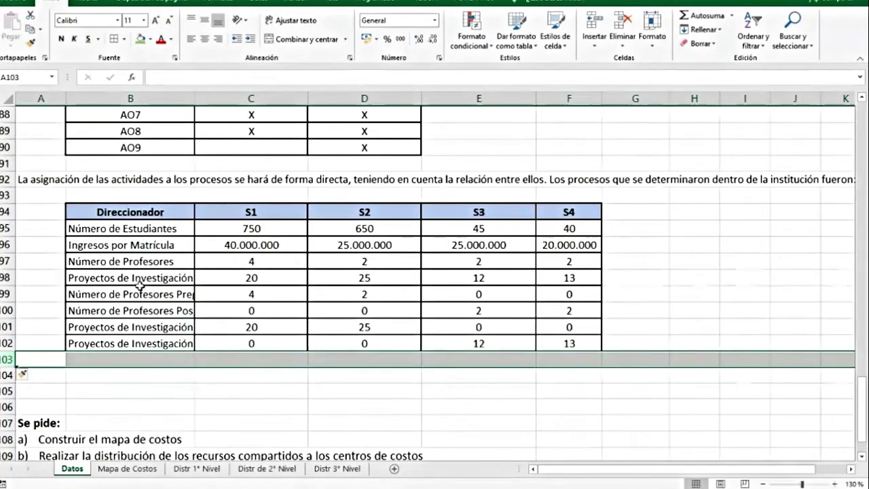
pyautogui.click(139, 229)
pyautogui.hotkey('ctrl', 'c')
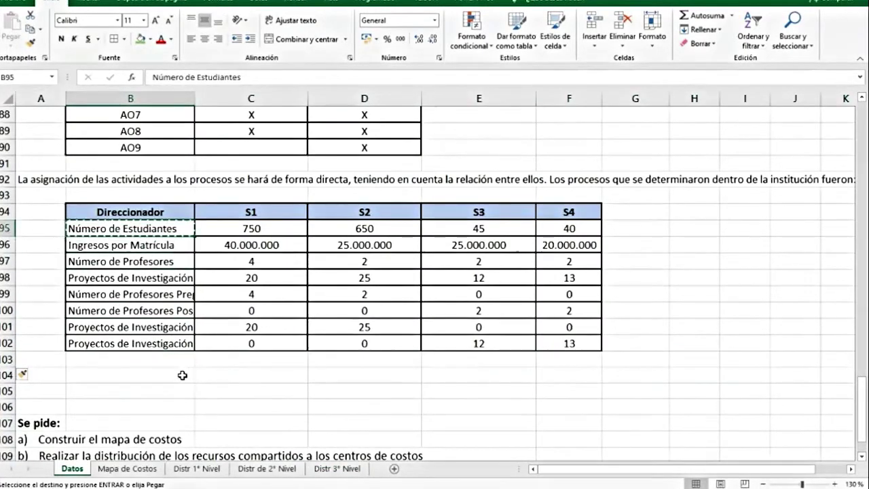
pyautogui.click(178, 373)
pyautogui.hotkey('ctrl', 'v')
pyautogui.hotkey('ctrl', 'z')
# - Enter the label "Número de Estudiantes Pregrado" in B103
pyautogui.click(173, 364)
pyautogui.doubleClick(173, 364)
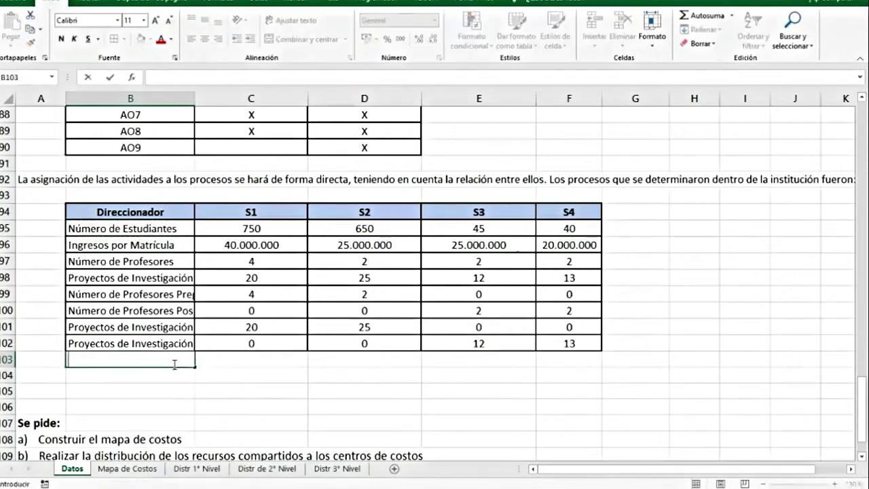
pyautogui.write('Número de Estudiantes Pregrado')
pyautogui.hotkey('ctrl', 'Return')
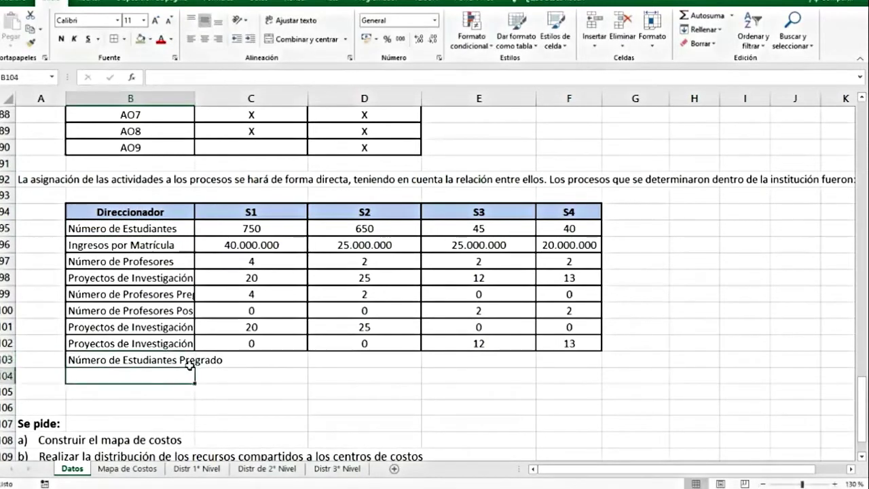
# - Copy the B103 label down to B104 and change it to "Número de Estudiantes Posgrado"
pyautogui.moveTo(190, 365); pyautogui.dragTo(193, 380)
pyautogui.press('F2')
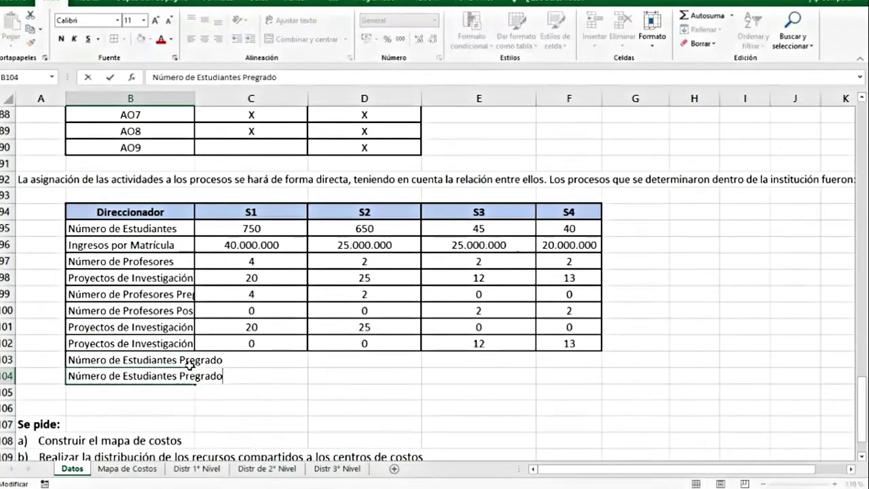
pyautogui.press('Left')
pyautogui.press('Left')
pyautogui.press('BackSpace')
pyautogui.press('BackSpace')
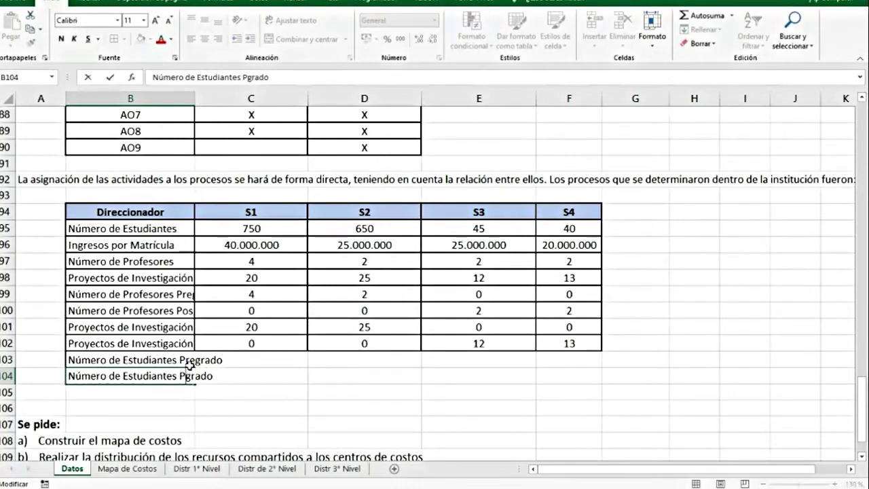
pyautogui.write('os')
pyautogui.press('Return')
# - Copy the formatting of the Ingresos por Matrícula row onto the two new student rows, B103:F104
pyautogui.moveTo(145, 245); pyautogui.dragTo(578, 246)
pyautogui.click(35, 50)
pyautogui.moveTo(156, 360)
pyautogui.mouseDown()
pyautogui.moveTo(578, 398)
pyautogui.moveTo(577, 377)
pyautogui.mouseUp()
pyautogui.click(270, 372)
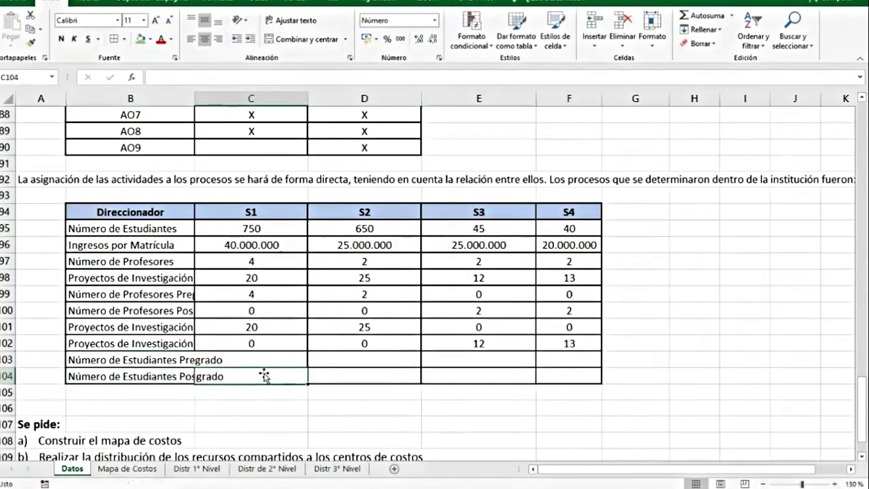
# - Fill the Número de Estudiantes Pregrado row by linking S1 and S2 to row 95 and entering 0 for S3 and S4
pyautogui.click(255, 362)
pyautogui.write('=')
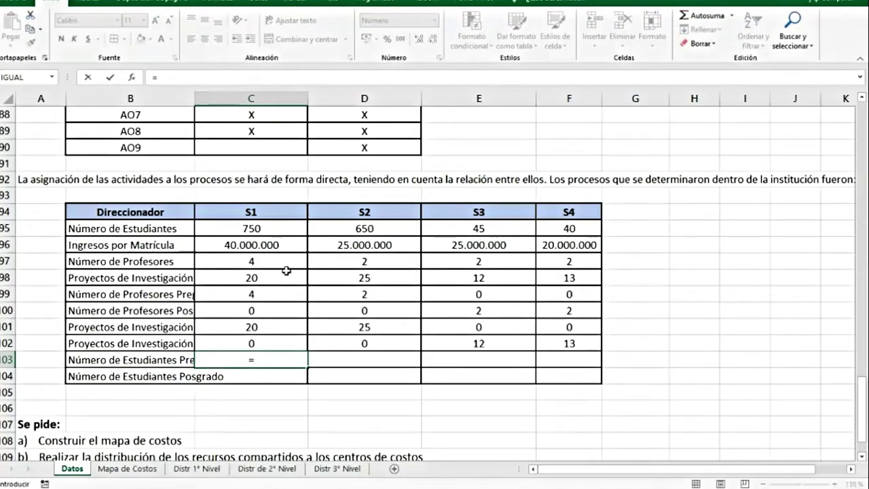
pyautogui.click(251, 229)
pyautogui.press('Return')
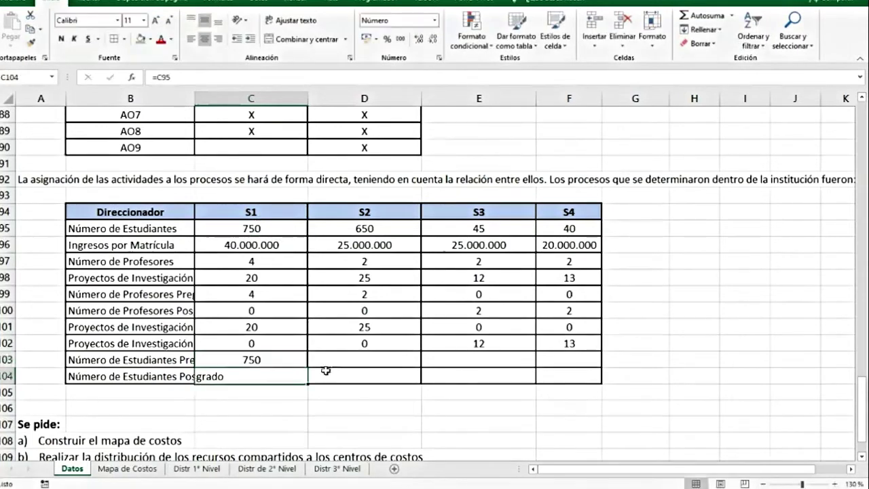
pyautogui.press('Up')
pyautogui.moveTo(309, 373); pyautogui.dragTo(407, 372)
pyautogui.click(506, 367)
pyautogui.write('0')
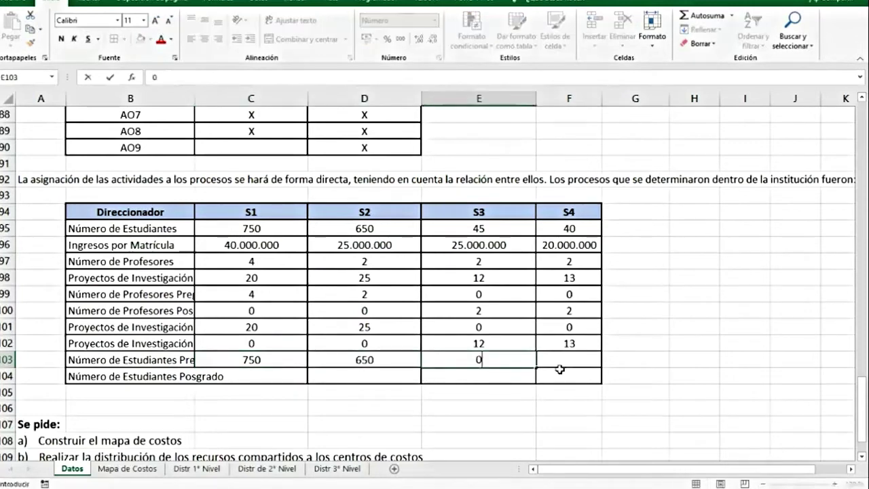
pyautogui.click(560, 369)
pyautogui.write('0')
# - Fill the Número de Estudiantes Posgrado row with 0 for S1 and S2, and link S3 and S4 to row 95
pyautogui.click(243, 384)
pyautogui.write('0')
pyautogui.click(415, 381)
pyautogui.write('0')
pyautogui.click(501, 382)
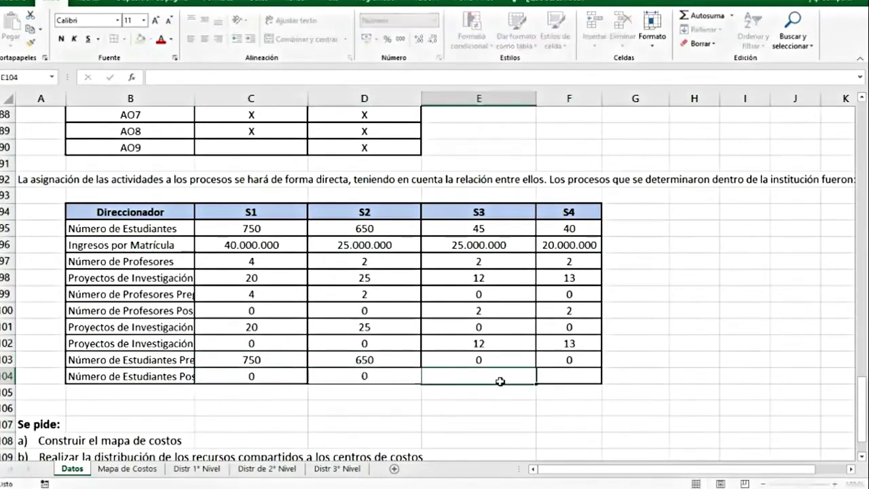
pyautogui.write('=')
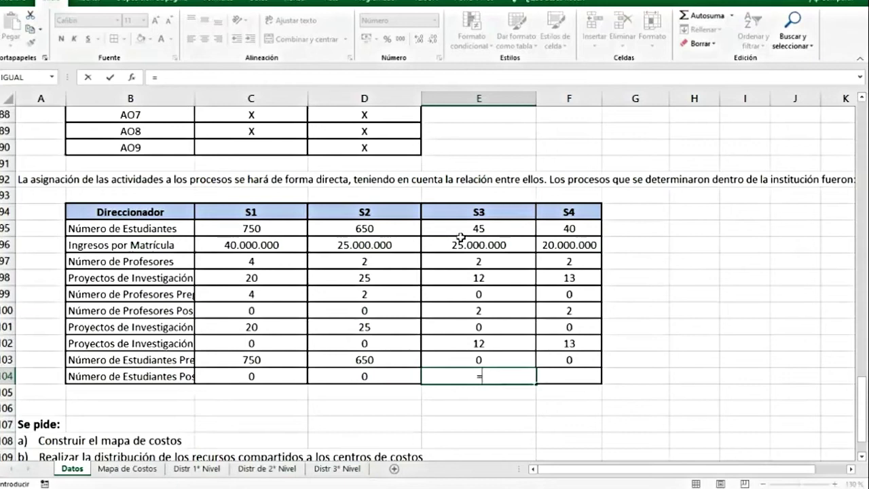
pyautogui.click(462, 231)
pyautogui.press('Return')
pyautogui.click(528, 381)
pyautogui.moveTo(536, 385); pyautogui.dragTo(578, 387)
pyautogui.click(645, 378)
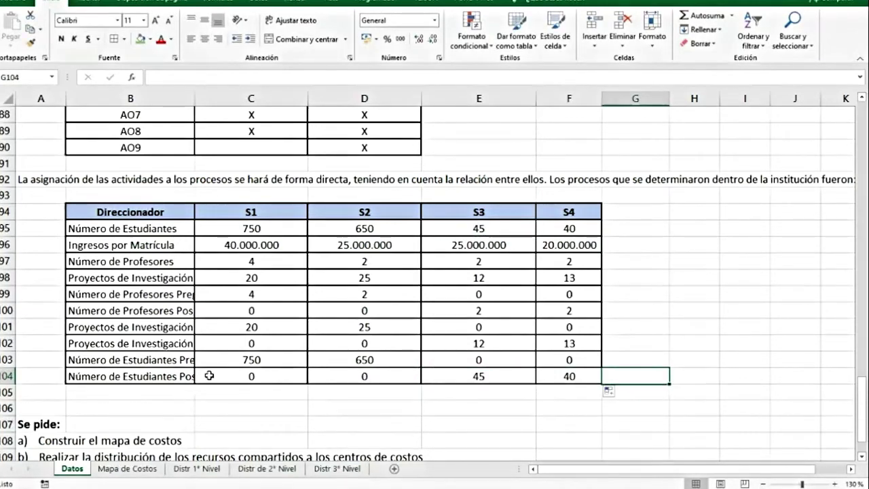
# - Copy the labels in Datos B103:B104 to C21:C22 of Distr 3° Nivel and reduce rows 13 to 22 to font size 10
pyautogui.moveTo(170, 360); pyautogui.dragTo(169, 376)
pyautogui.hotkey('ctrl', 'c')
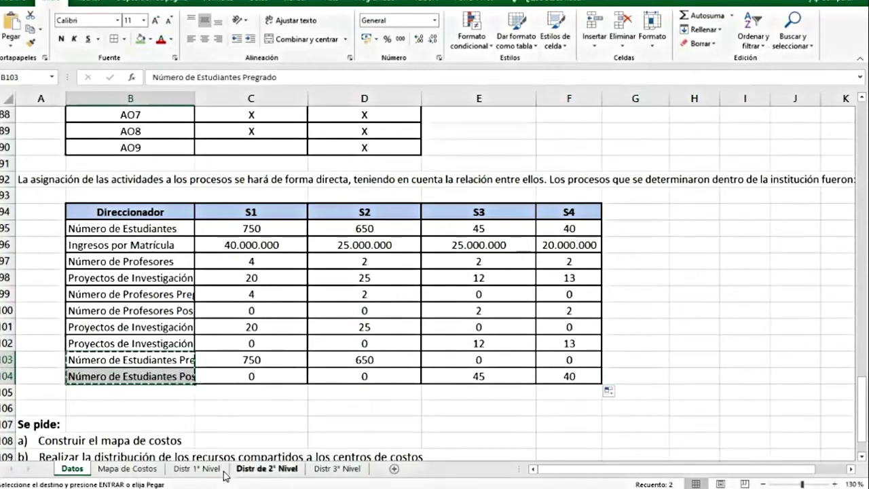
pyautogui.click(338, 468)
pyautogui.moveTo(4, 307); pyautogui.dragTo(6, 415)
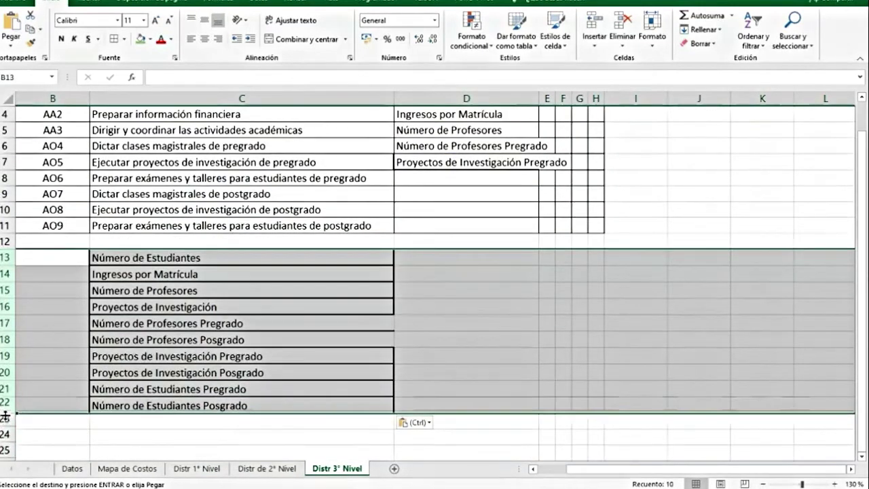
pyautogui.hotkey('ctrl', 'z')
pyautogui.click(502, 388)
# - Copy the formatting of D6 onto the Proyectos de Investigación Pregrado cell, D7
pyautogui.click(475, 193)
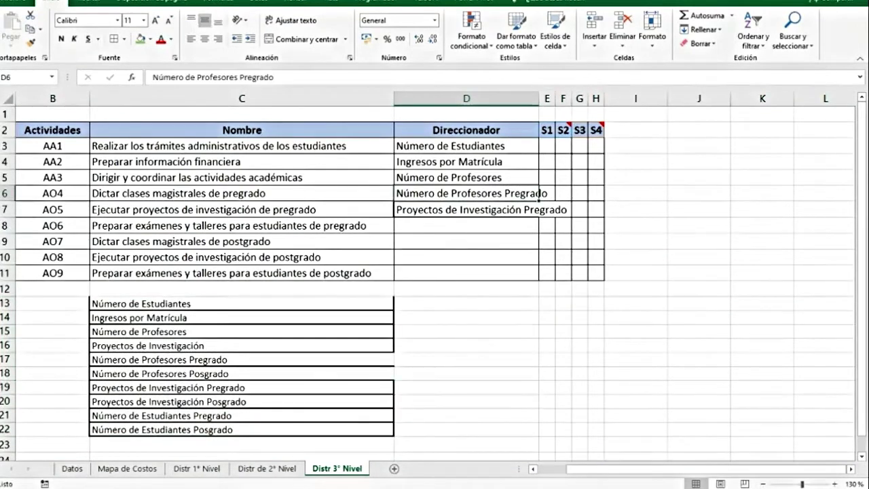
pyautogui.click(30, 49)
pyautogui.click(476, 210)
pyautogui.click(501, 288)
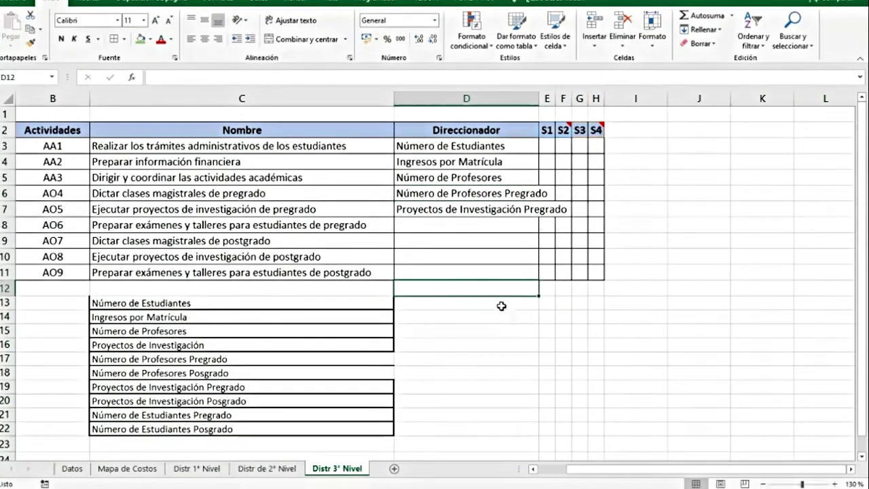
# - Copy Número de Estudiantes Pregrado to AO6's driver cell and Número de Profesores Posgrado to AO7's from the list below
pyautogui.click(477, 231)
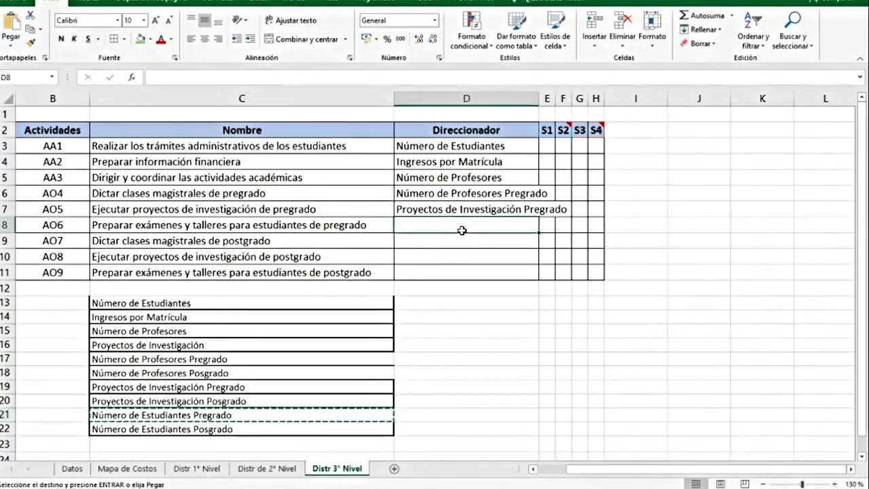
pyautogui.hotkey('ctrl', 'v')
pyautogui.click(462, 245)
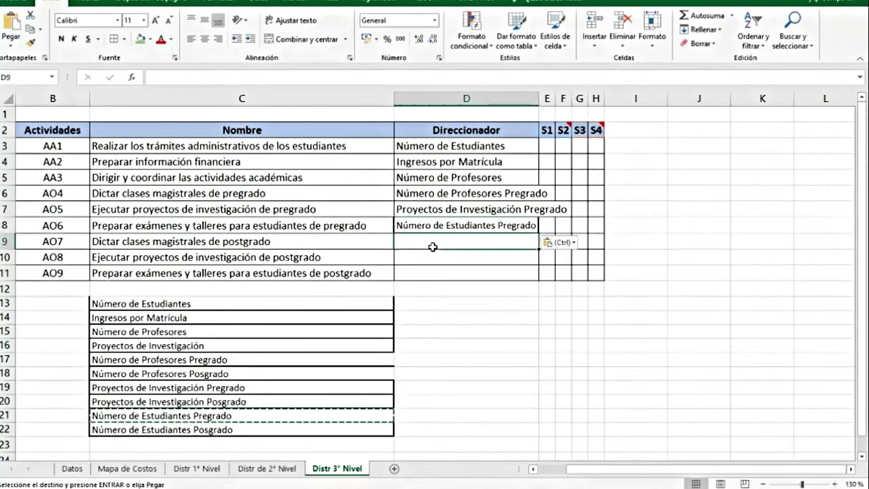
pyautogui.click(241, 373)
pyautogui.hotkey('ctrl', 'c')
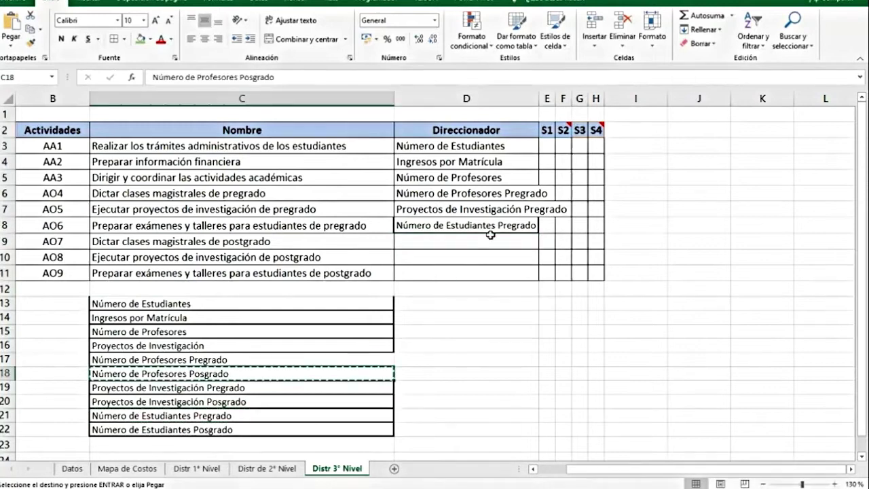
pyautogui.click(486, 242)
pyautogui.hotkey('ctrl', 'v')
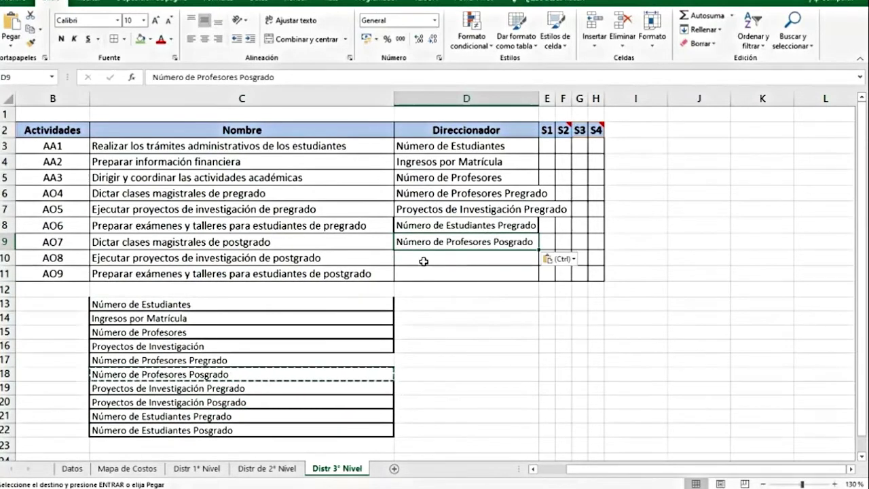
# - Copy Proyectos de Investigación Posgrado to AO8's driver cell and Número de Estudiantes Posgrado to AO9's from the list below
pyautogui.click(423, 262)
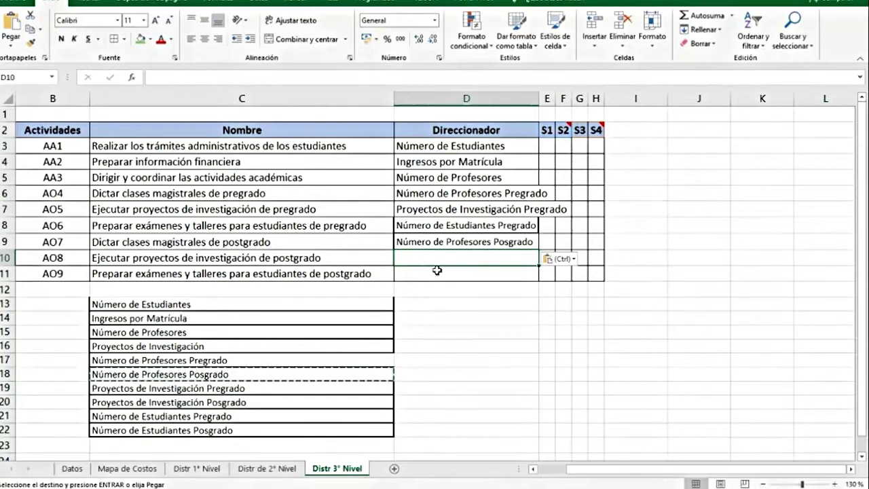
pyautogui.click(204, 403)
pyautogui.hotkey('ctrl', 'c')
pyautogui.click(475, 262)
pyautogui.hotkey('ctrl', 'v')
pyautogui.click(427, 277)
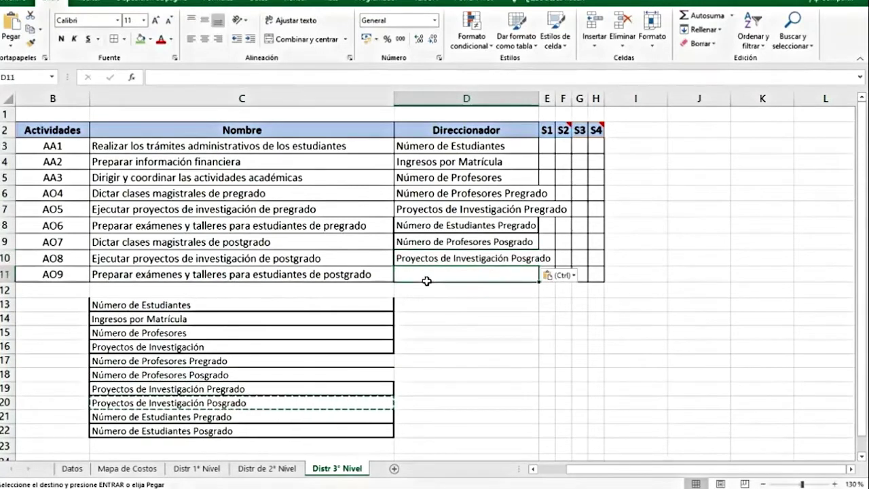
pyautogui.click(274, 432)
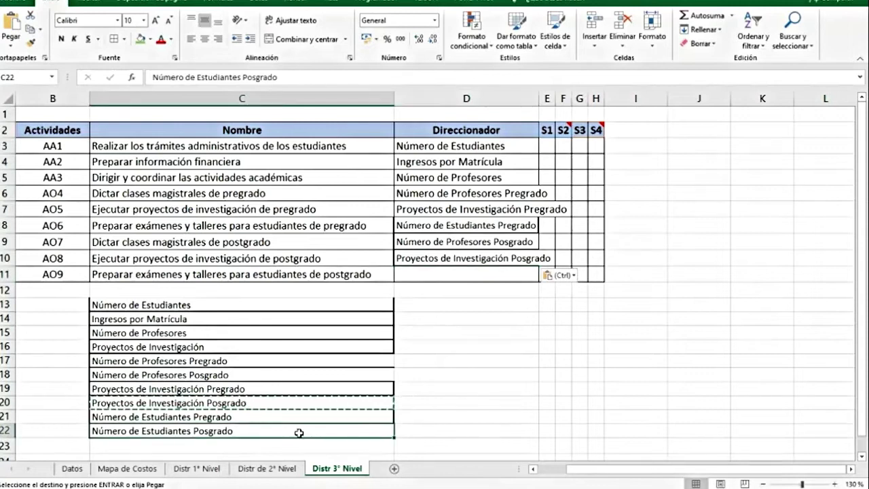
pyautogui.hotkey('ctrl', 'c')
pyautogui.click(498, 275)
pyautogui.press('Return')
# - Reduce the Direccionador entries in D3:D11 to font size 10 and widen column D to fit them
pyautogui.moveTo(499, 275); pyautogui.dragTo(475, 146)
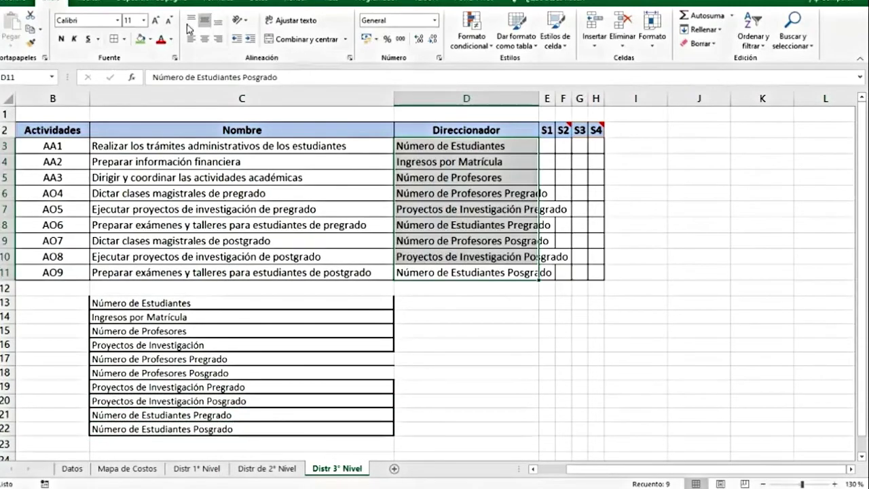
pyautogui.click(171, 23)
pyautogui.click(546, 352)
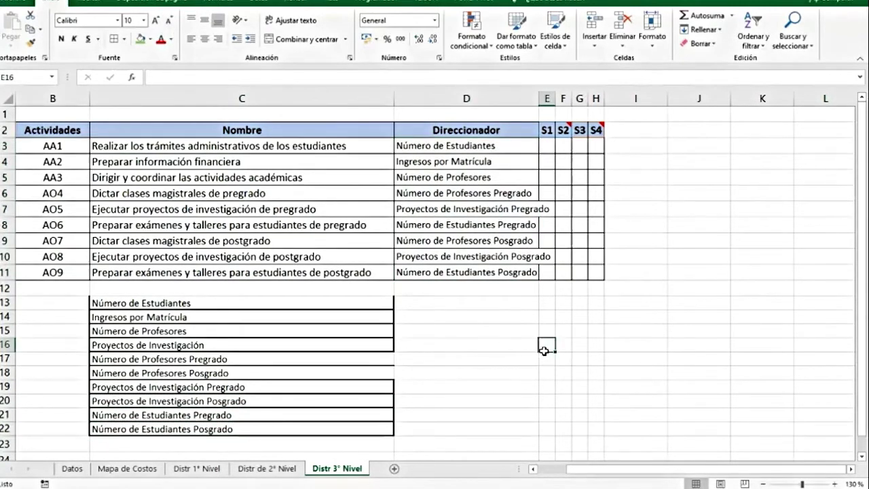
pyautogui.moveTo(539, 99); pyautogui.dragTo(554, 98)
pyautogui.click(512, 359)
# - Fill the S1–S4 header cells E2:H2 with green and widen columns E to H equally
pyautogui.moveTo(562, 132); pyautogui.dragTo(609, 135)
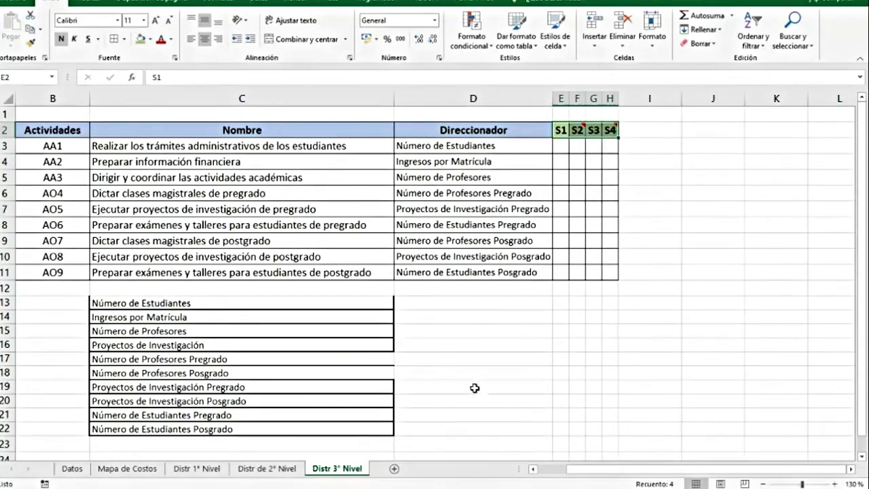
pyautogui.moveTo(561, 99); pyautogui.dragTo(631, 100)
pyautogui.click(711, 269)
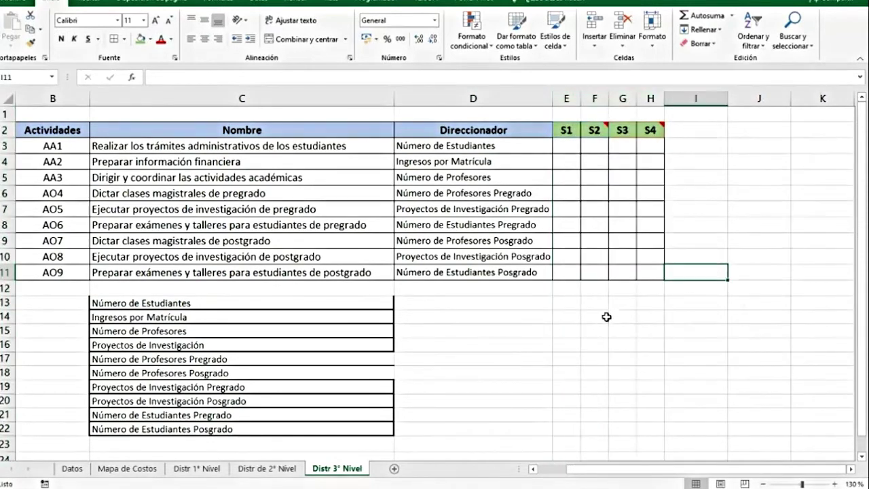
# - Clear the auxiliary driver list and its borders from C13:C22
pyautogui.click(339, 305)
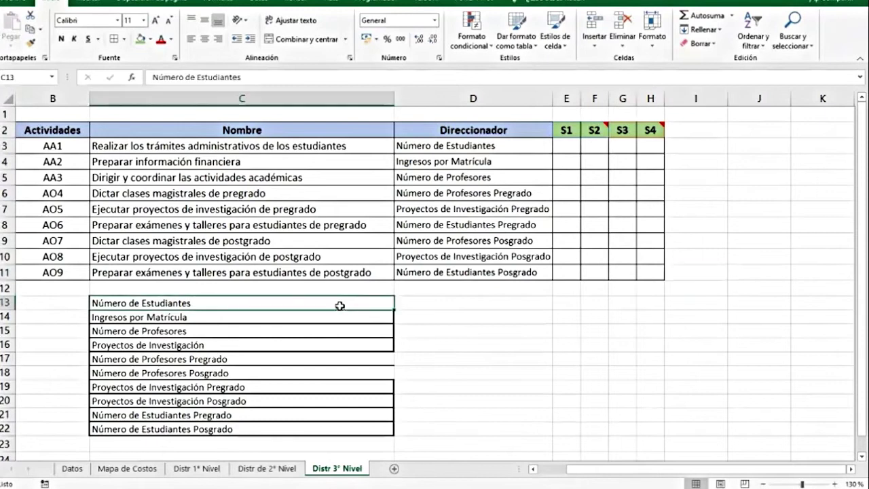
pyautogui.moveTo(391, 315); pyautogui.dragTo(550, 310)
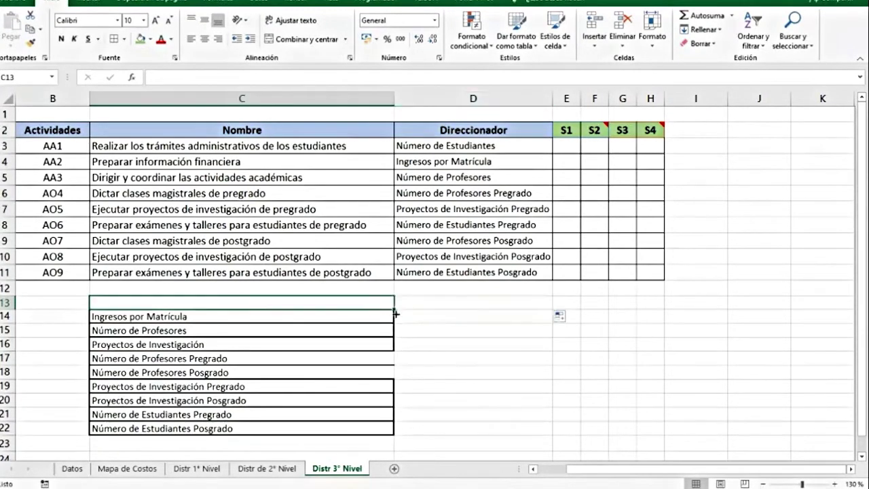
pyautogui.moveTo(396, 315); pyautogui.dragTo(396, 450)
pyautogui.click(521, 411)
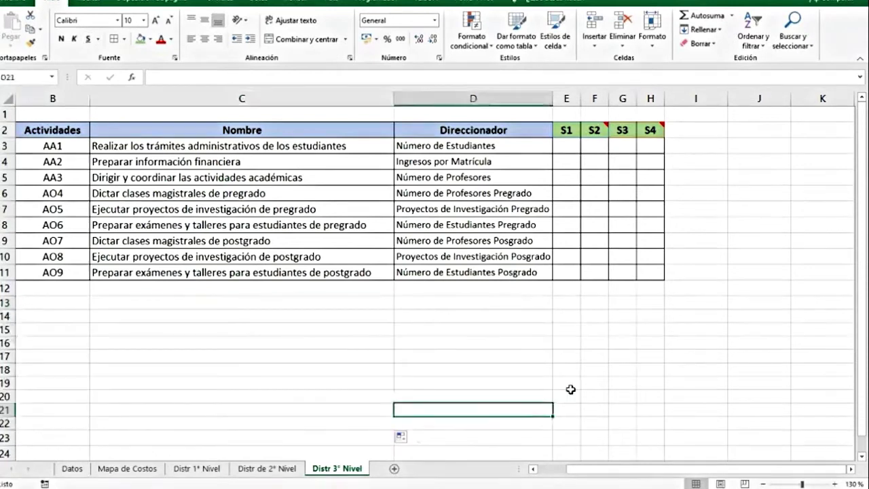
# - Compare the driver table in Datos, especially the Número de Estudiantes values for S1–S4, with the Distr 3° Nivel table
pyautogui.click(72, 468)
pyautogui.click(303, 423)
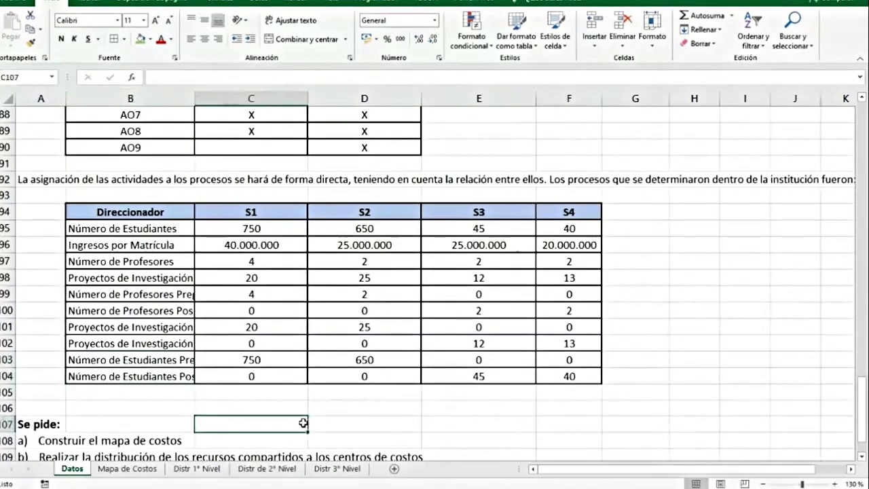
pyautogui.click(349, 474)
pyautogui.click(572, 150)
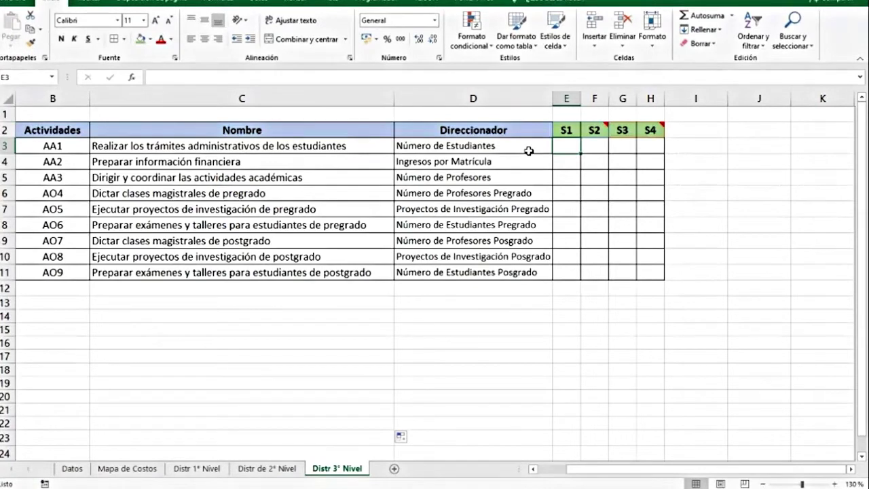
pyautogui.click(72, 468)
pyautogui.click(337, 468)
pyautogui.click(77, 471)
pyautogui.moveTo(272, 231); pyautogui.dragTo(589, 229)
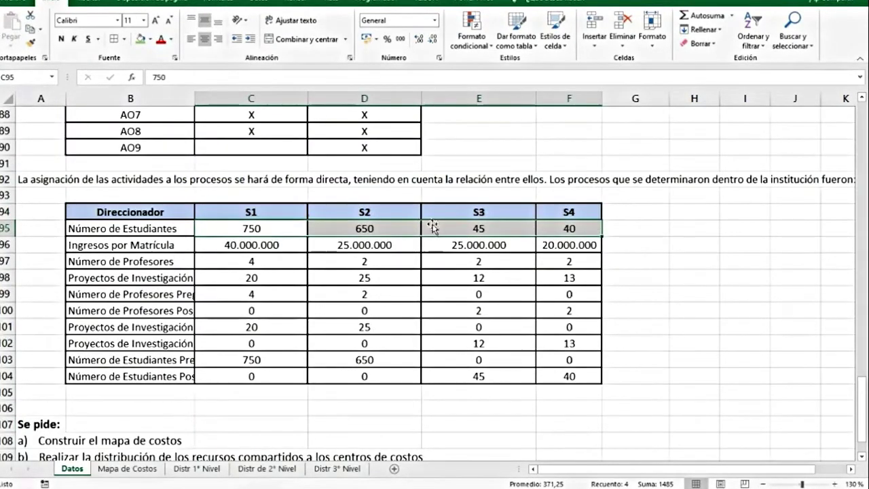
pyautogui.click(340, 471)
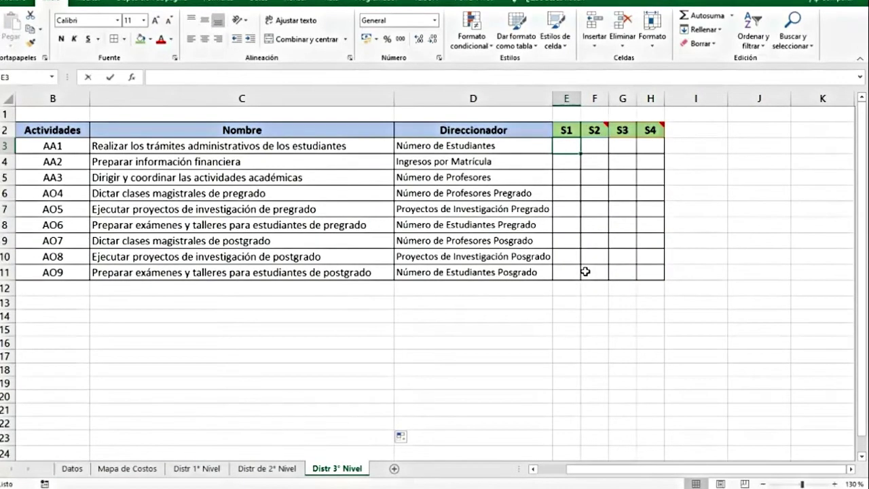
# - Start a BUSCARV formula in E3 with $D3 as the lookup value, fixing only the column
pyautogui.write('=bus')
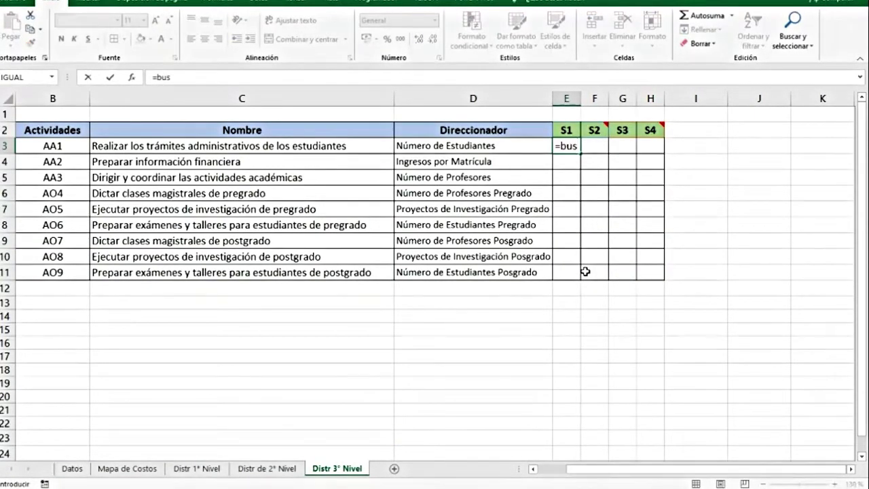
pyautogui.write('carv')
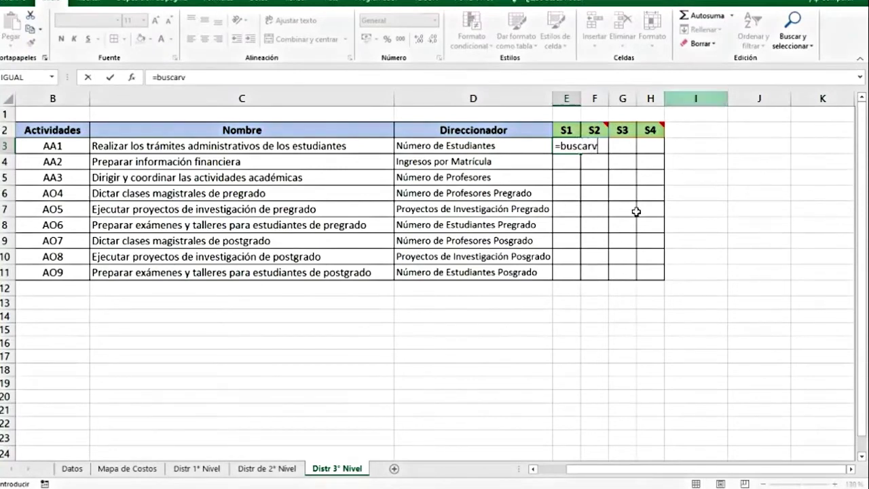
pyautogui.press('Tab')
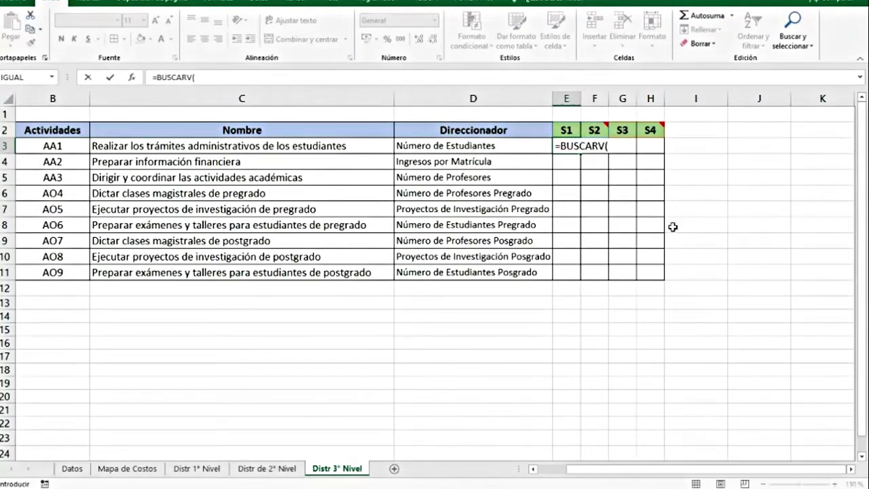
pyautogui.click(473, 151)
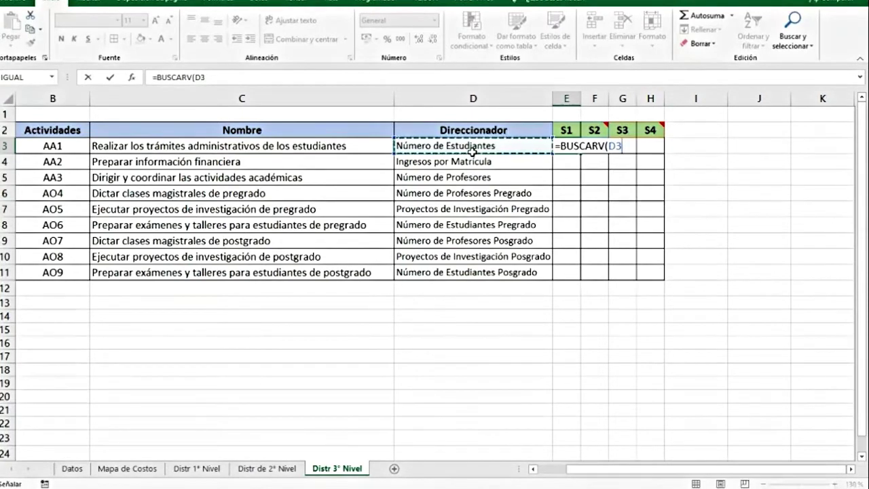
pyautogui.press('F4')
pyautogui.press('F4')
pyautogui.press('F4')
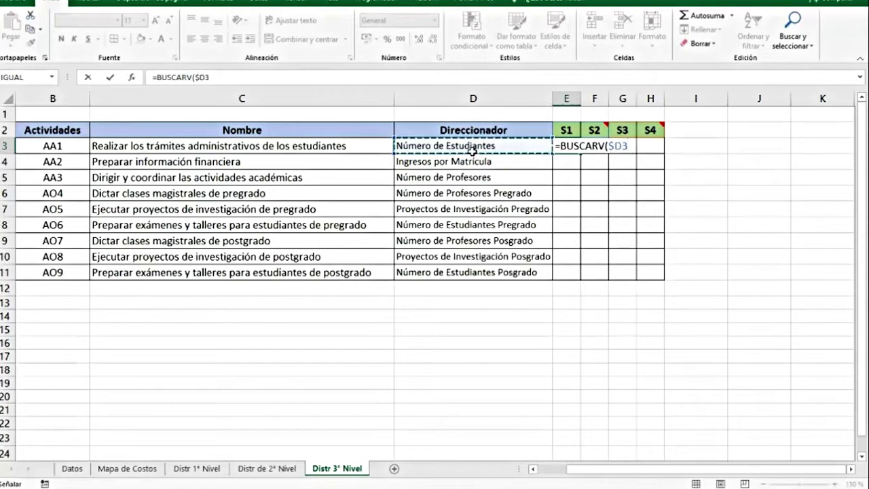
pyautogui.write(';')
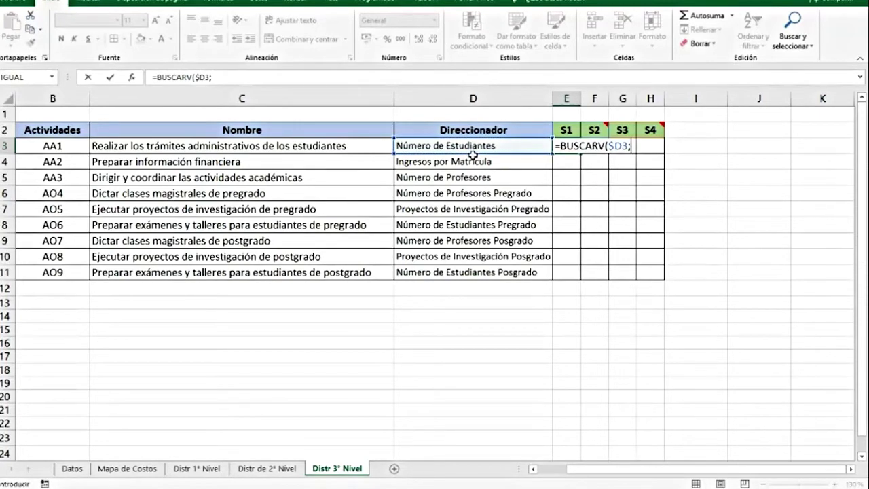
# - Set the BUSCARV lookup table to the absolute range Datos!$B$94:$F$104
pyautogui.click(72, 469)
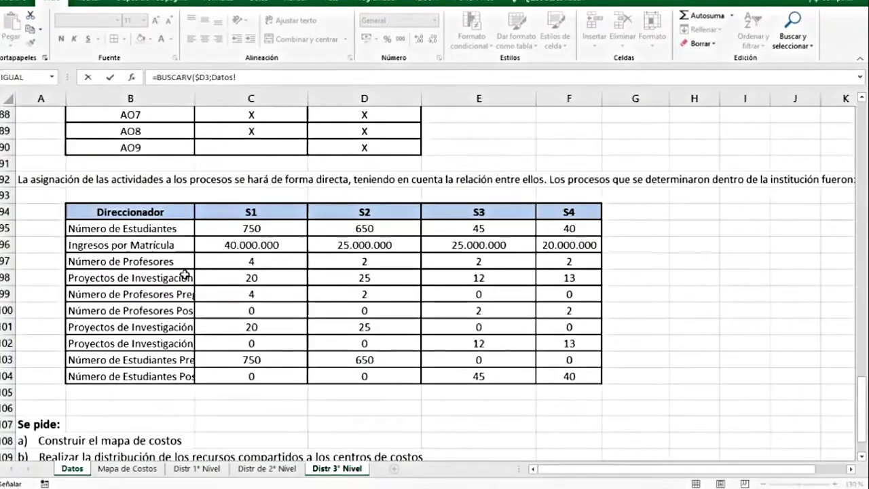
pyautogui.moveTo(179, 219); pyautogui.dragTo(581, 376)
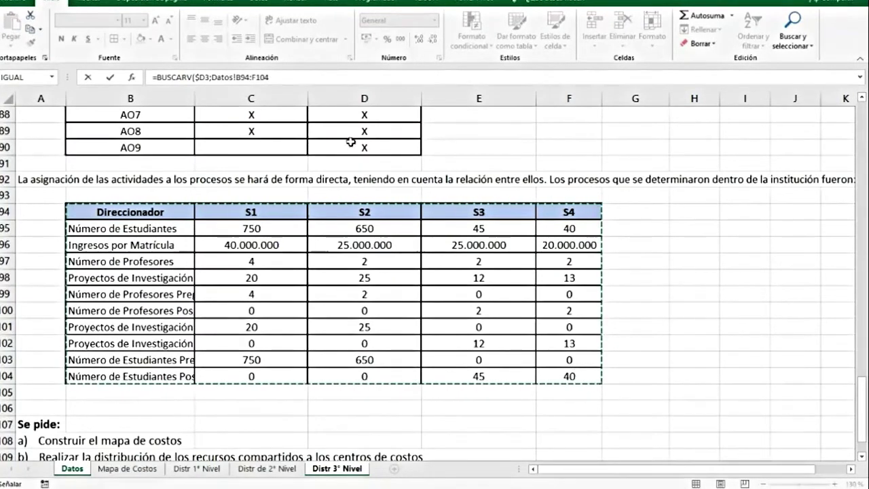
pyautogui.moveTo(270, 78); pyautogui.dragTo(240, 86)
pyautogui.press('F4')
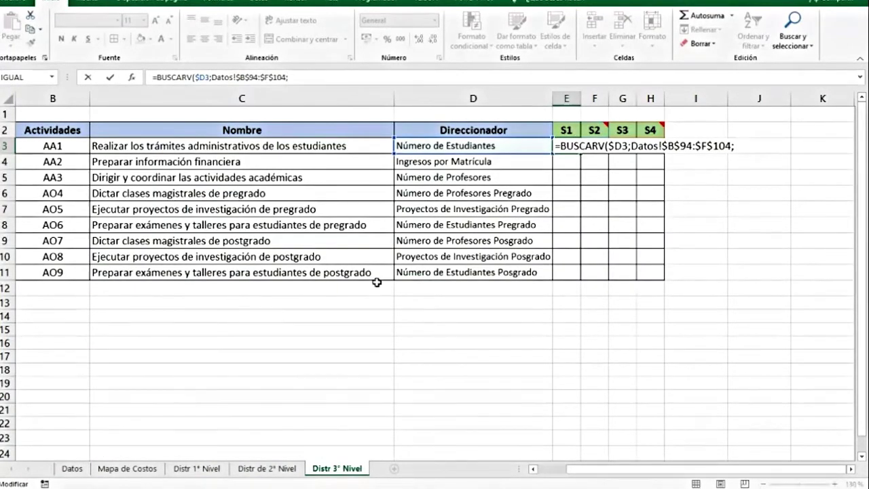
# - Add a nested COINCIDIR to the E3 formula as the column index, with the S1 header E$2 as lookup value, fixing only the row
pyautogui.write('coi')
pyautogui.press('Tab')
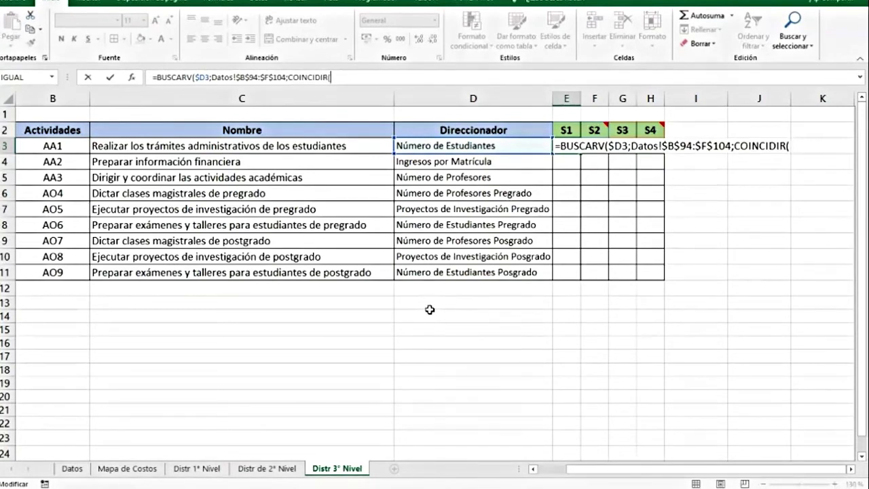
pyautogui.click(573, 133)
pyautogui.press('F4')
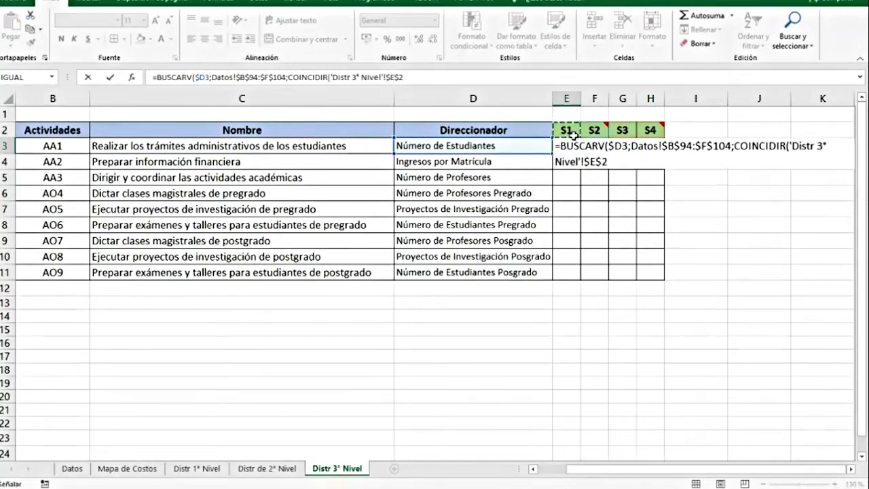
pyautogui.press('F4')
pyautogui.press('F4')
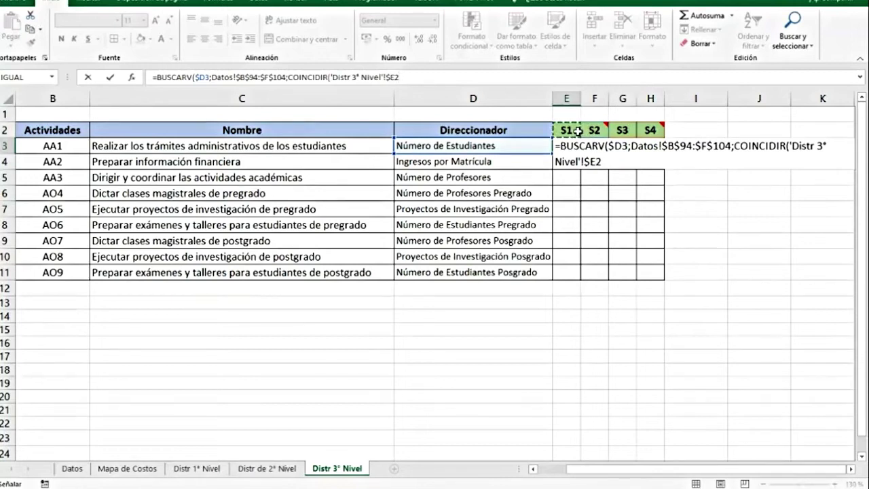
pyautogui.press('F4')
pyautogui.press('F4')
pyautogui.press('F4')
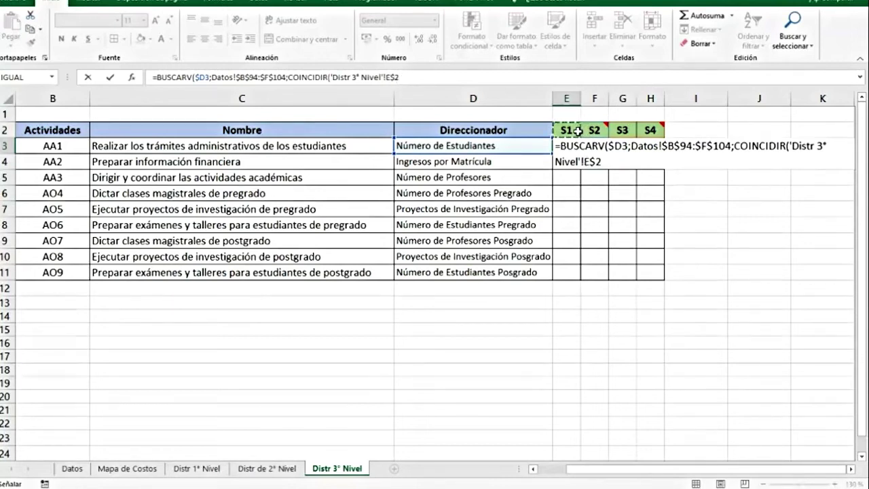
pyautogui.write(';')
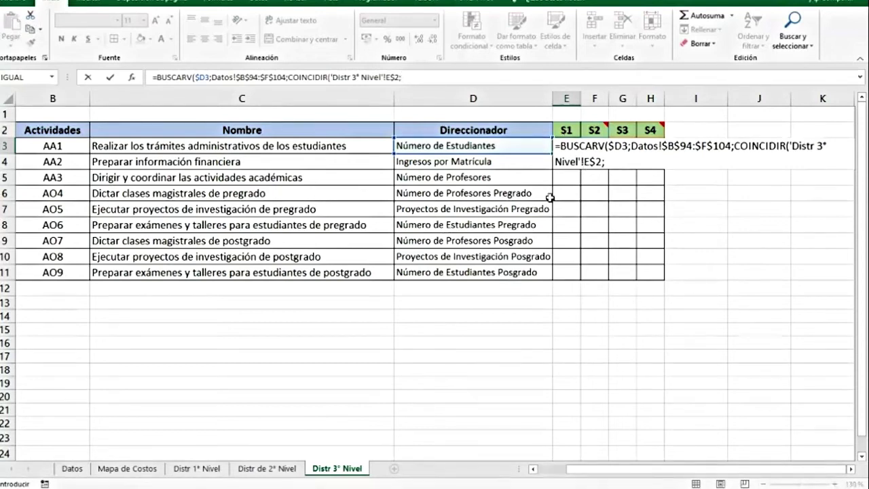
# - Give COINCIDIR the absolute header range Datos!$B$94:$F$94 and exact match type 0
pyautogui.click(76, 477)
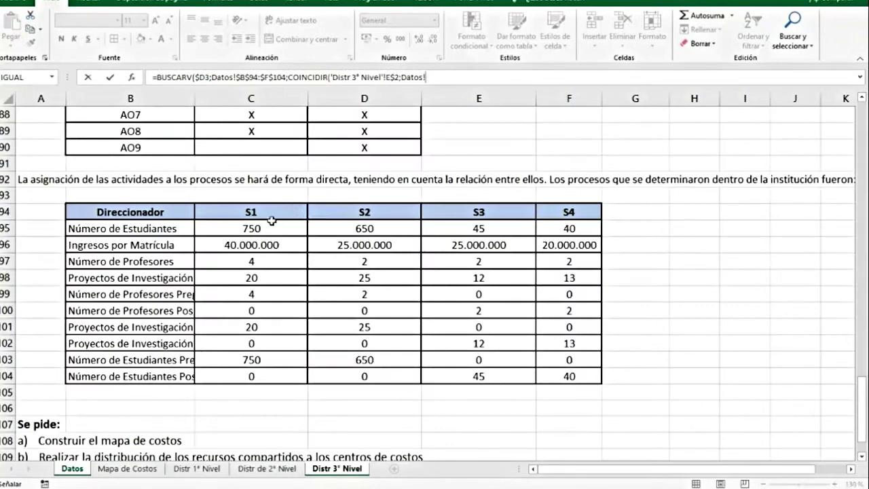
pyautogui.moveTo(170, 212); pyautogui.dragTo(586, 209)
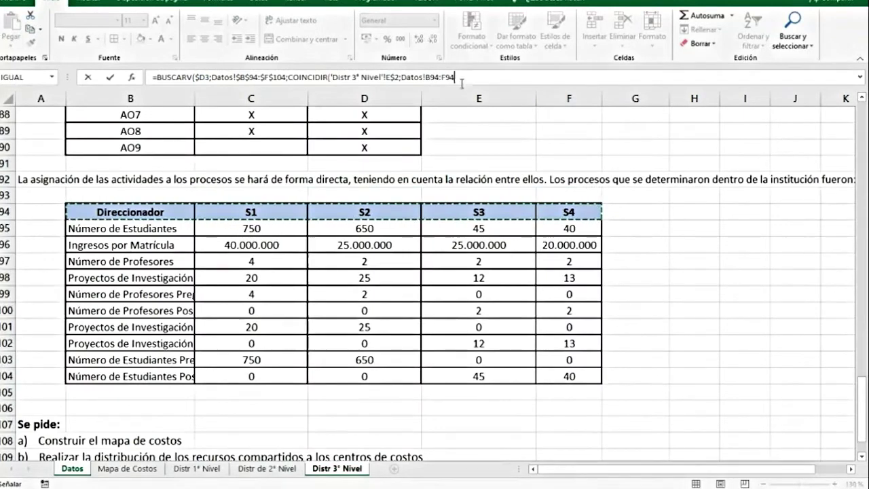
pyautogui.press('F4')
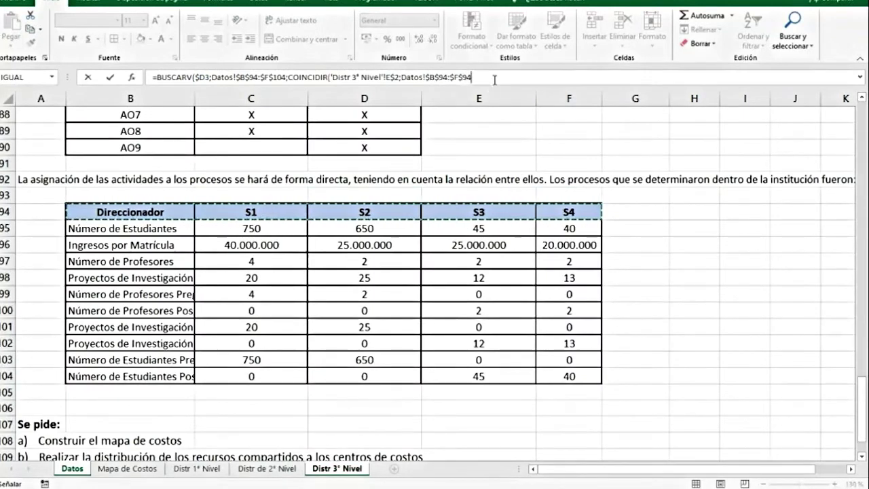
pyautogui.write(';0')
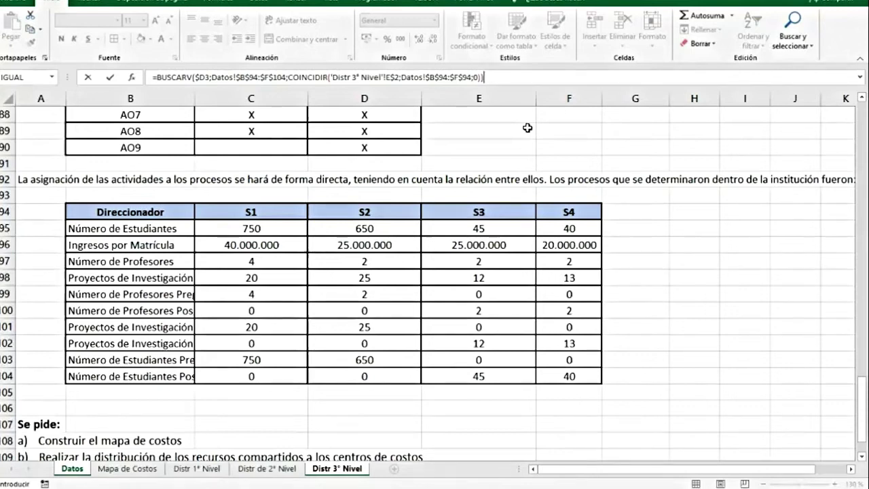
# - Finish the E3 BUSCARV formula with FALSO for an exact match and enter it
pyautogui.click(338, 469)
pyautogui.write(';FALSO)')
pyautogui.hotkey('ctrl', 'Return')
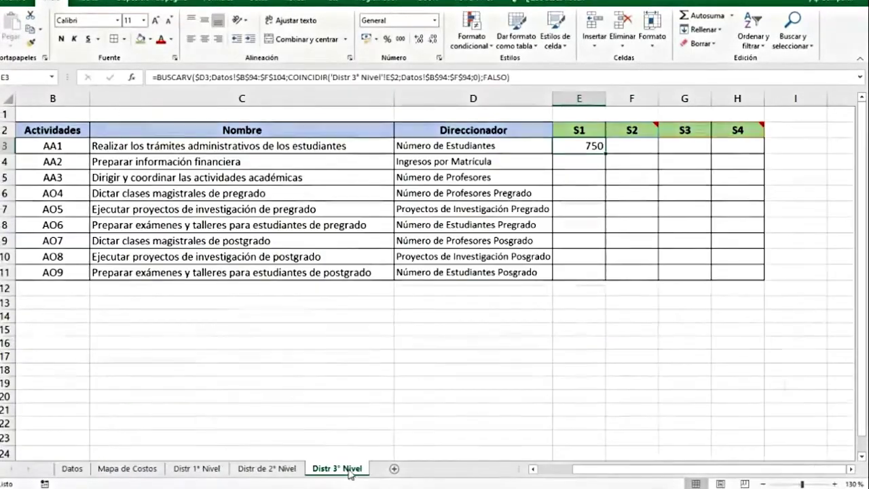
# - Add a TOTAL column in G94 of the Datos driver table and sum each driver's S1–S4 values in G95:G104
pyautogui.click(574, 163)
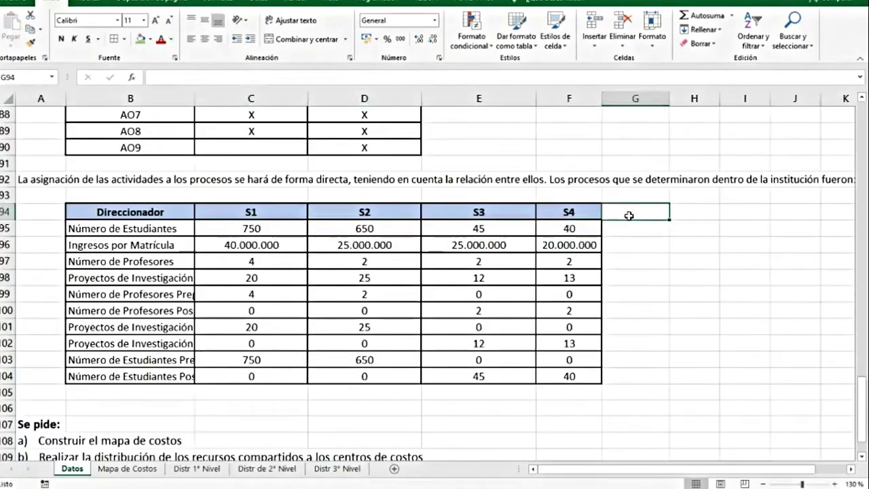
pyautogui.write('TOTAL')
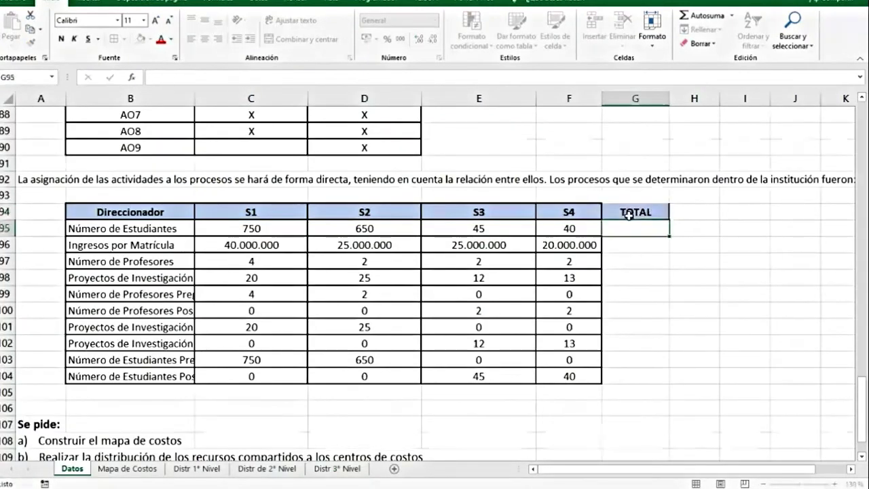
pyautogui.press('Return')
pyautogui.moveTo(632, 212); pyautogui.dragTo(625, 378)
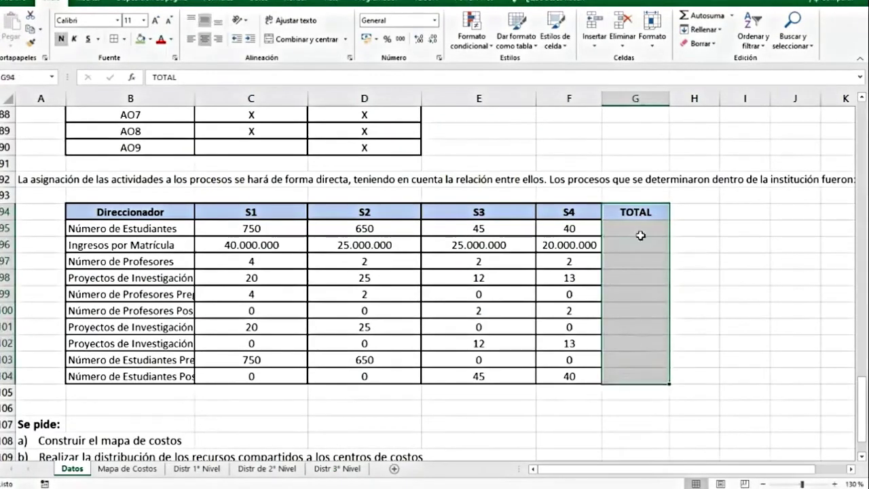
pyautogui.moveTo(640, 231); pyautogui.dragTo(639, 380)
pyautogui.click(699, 14)
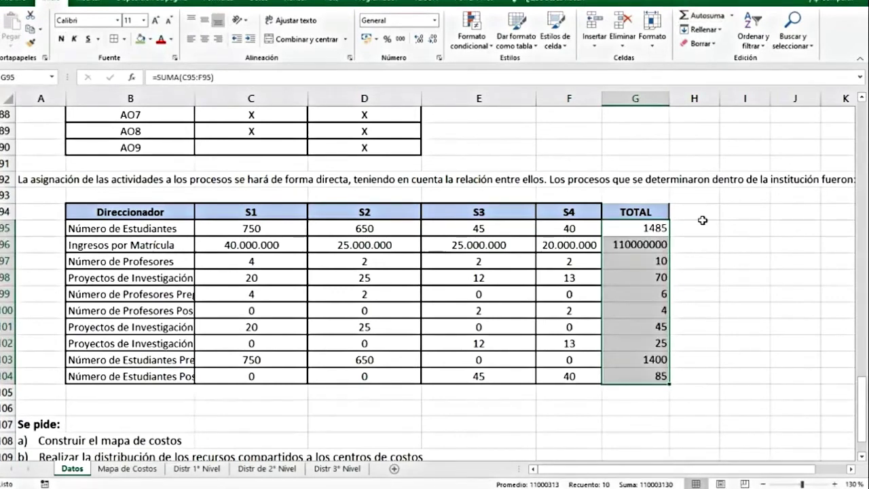
# - Format the totals in G95:G104 with thousands separators, no decimals and font size 10
pyautogui.click(400, 40)
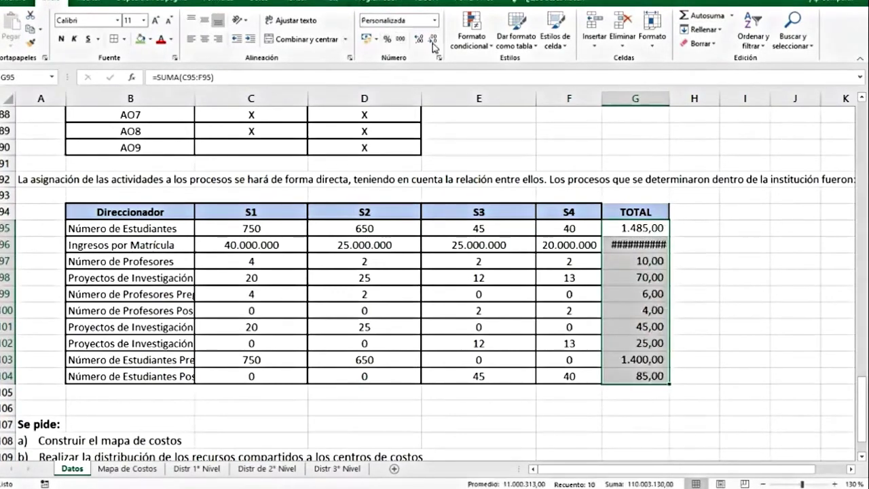
pyautogui.click(434, 40)
pyautogui.click(434, 40)
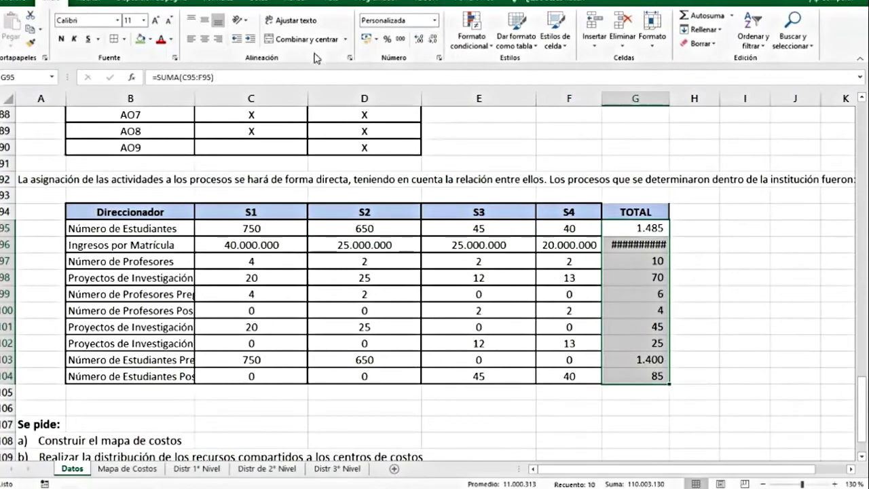
pyautogui.click(169, 22)
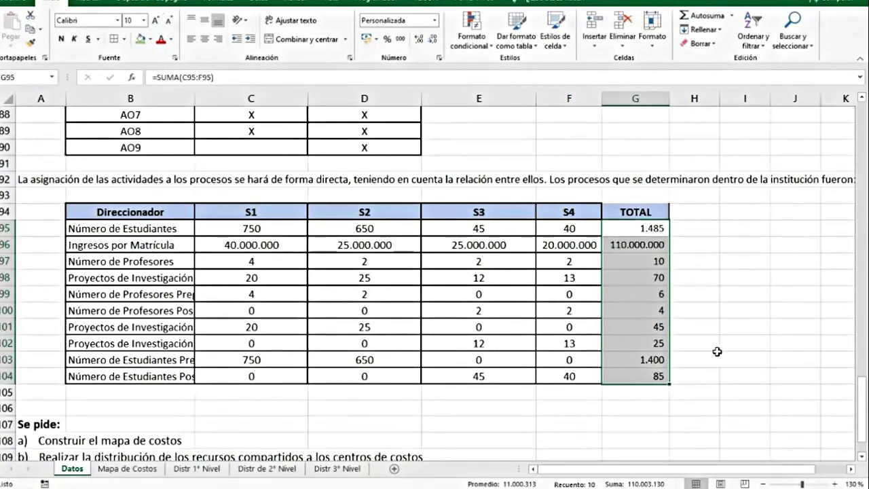
# - Copy the formatting of the S4 column, F94:F104, onto the TOTAL column, G94:G104
pyautogui.click(699, 297)
pyautogui.moveTo(660, 213); pyautogui.dragTo(645, 377)
pyautogui.moveTo(569, 212); pyautogui.dragTo(582, 373)
pyautogui.click(31, 42)
pyautogui.moveTo(635, 212)
pyautogui.mouseDown()
pyautogui.moveTo(644, 365)
pyautogui.moveTo(634, 376)
pyautogui.mouseUp()
pyautogui.click(738, 358)
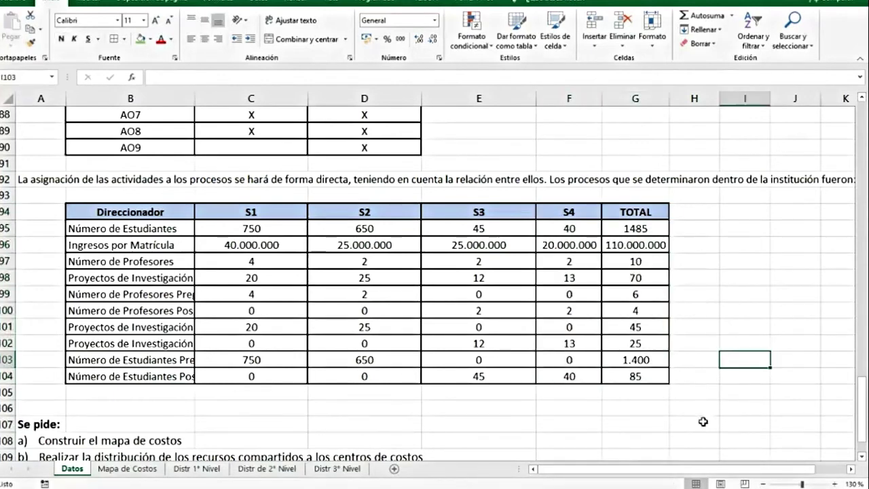
# - Make the driver totals in G95:G104 bold
pyautogui.moveTo(639, 226); pyautogui.dragTo(644, 386)
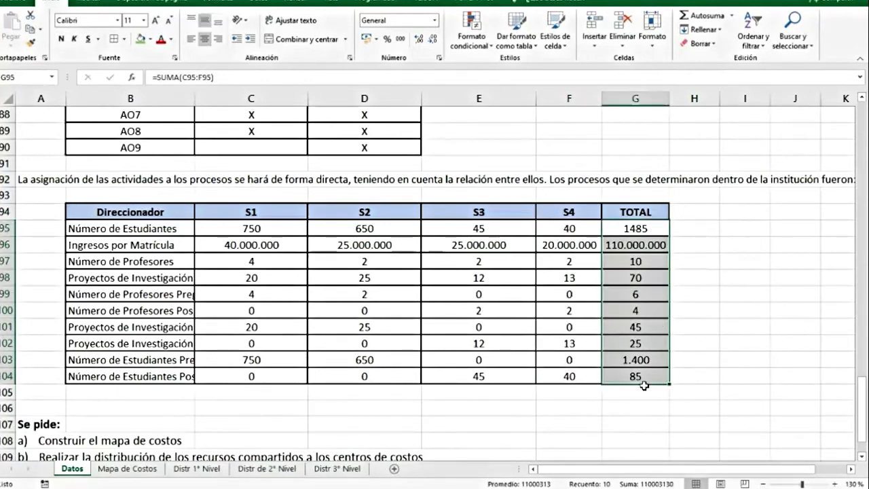
pyautogui.hotkey('ctrl', 'n')
pyautogui.click(745, 343)
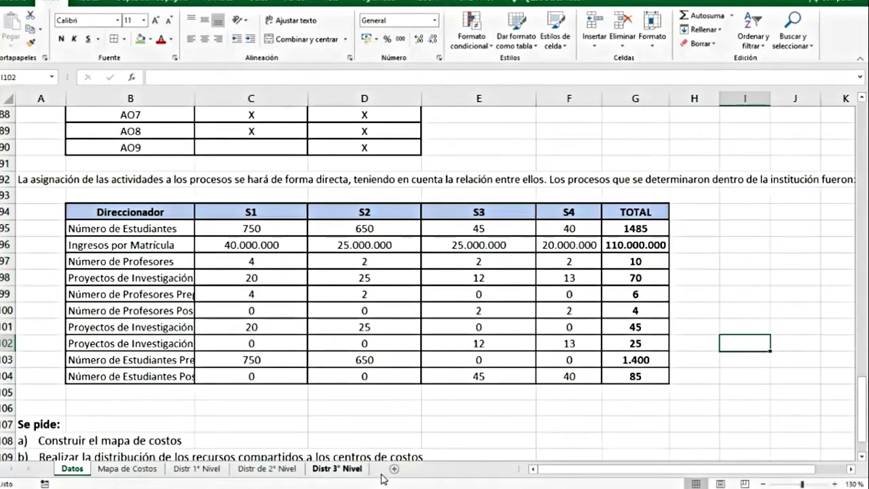
# - Remove the sum range Datos!$C$95:$F$104 from the SUMAR.SI formula in E4 of Distr 3° Nivel
pyautogui.click(343, 469)
pyautogui.doubleClick(591, 145)
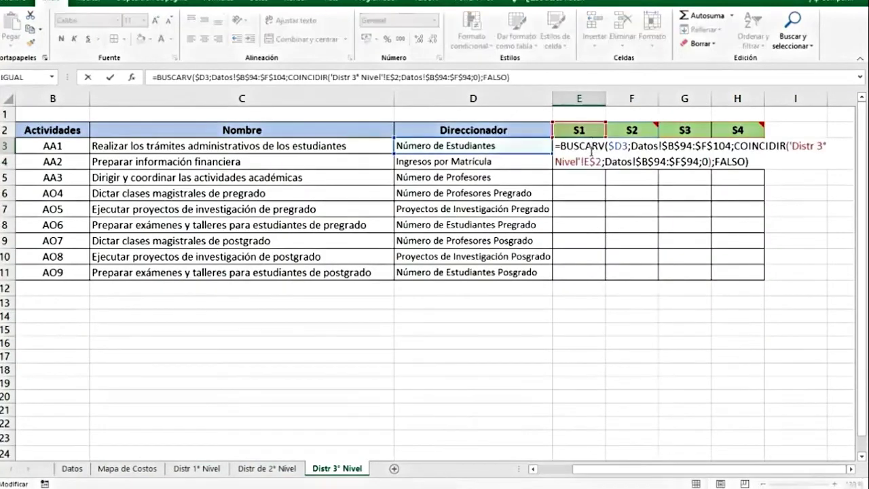
pyautogui.press('Return')
pyautogui.doubleClick(588, 161)
pyautogui.moveTo(625, 178); pyautogui.dragTo(550, 186)
pyautogui.click(588, 183)
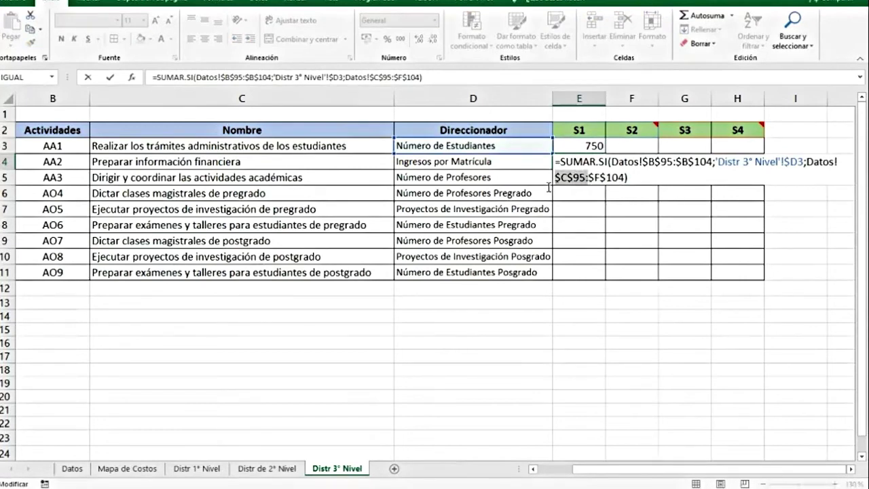
pyautogui.press('BackSpace')
pyautogui.press('BackSpace')
pyautogui.press('BackSpace')
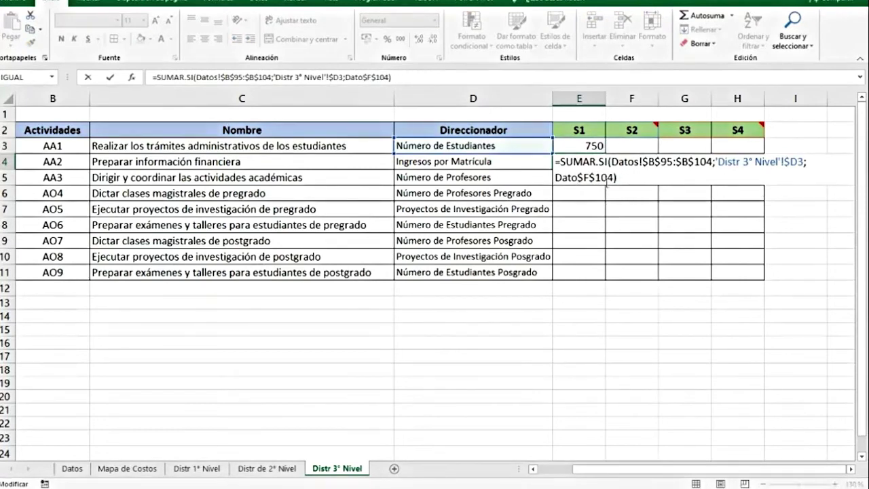
pyautogui.moveTo(610, 182); pyautogui.dragTo(554, 179)
pyautogui.press('BackSpace')
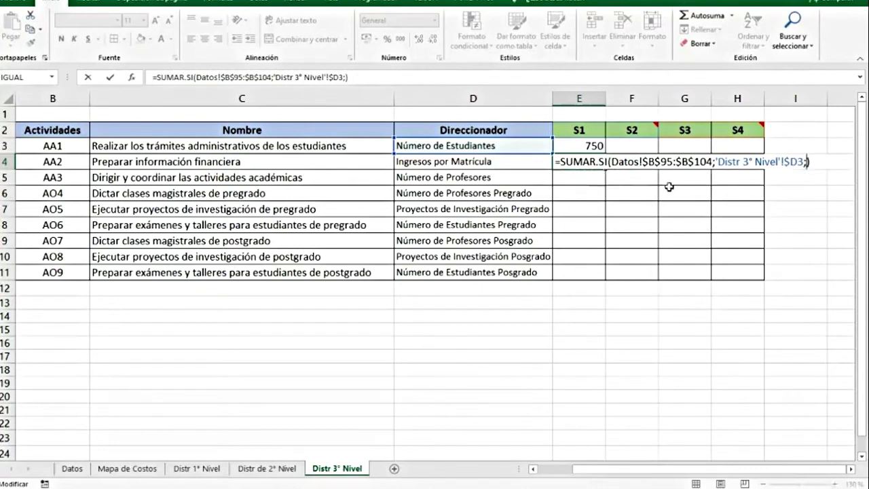
# - Set the sum range of the E4 SUMAR.SI formula to the TOTAL values Datos!G95:G104
pyautogui.click(61, 468)
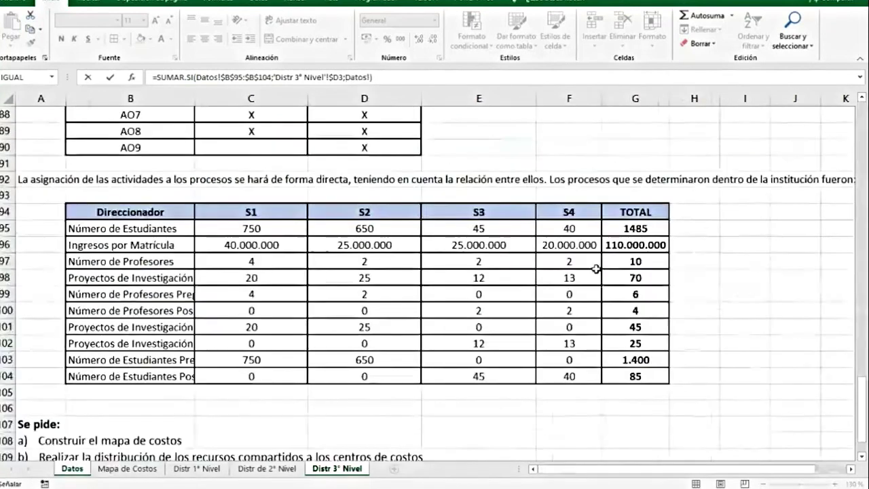
pyautogui.moveTo(636, 216); pyautogui.dragTo(638, 379)
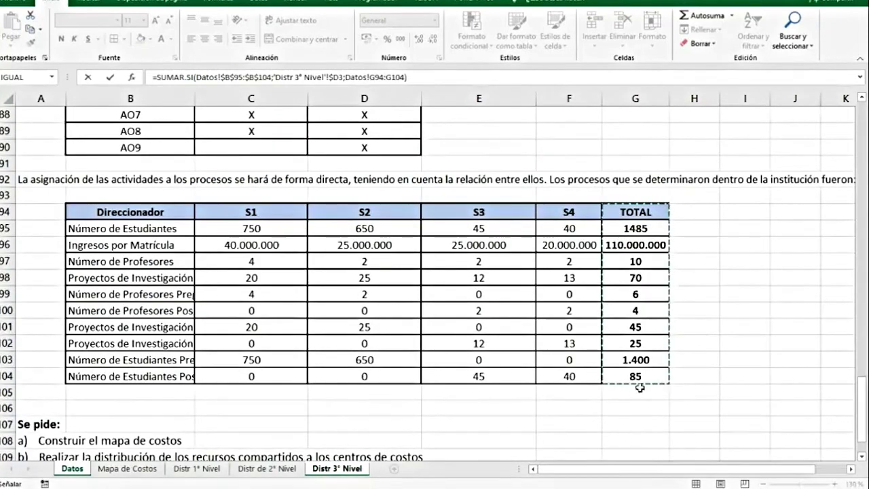
pyautogui.click(408, 78)
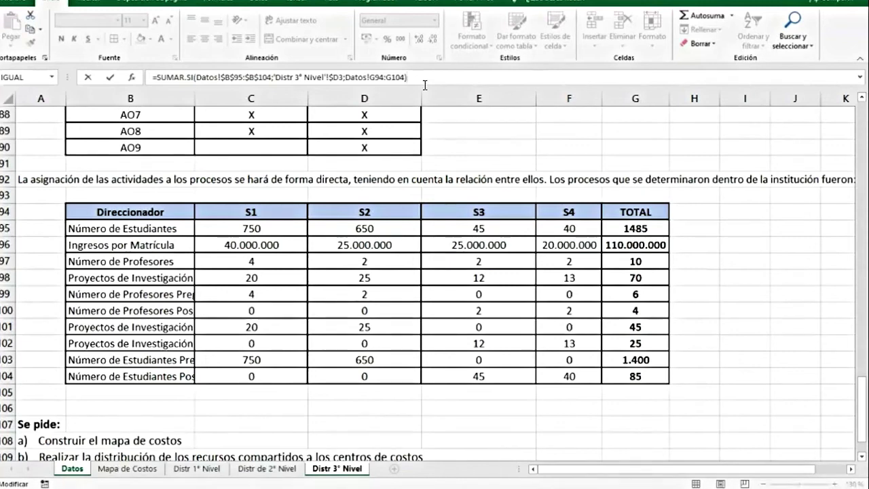
pyautogui.click(385, 79)
pyautogui.press('BackSpace')
pyautogui.write('5')
pyautogui.press('Return')
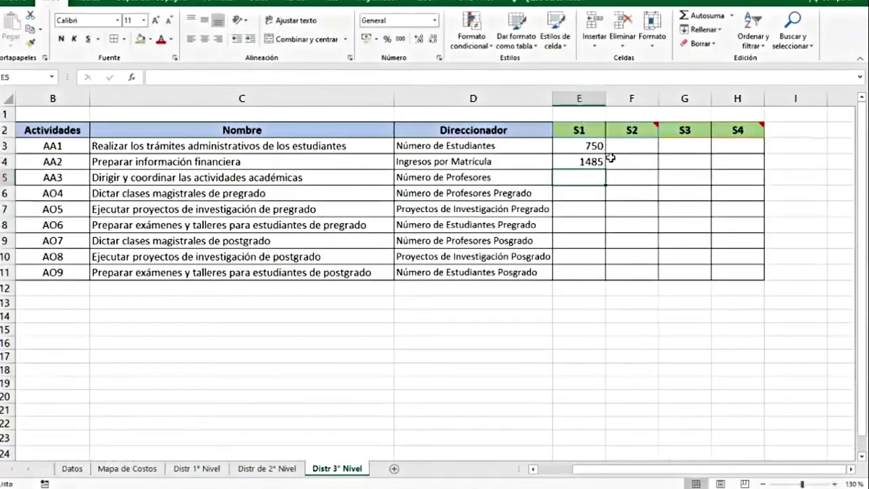
# - Make the sum range in the E4 SUMAR.SI formula absolute as $G$95:$G$104
pyautogui.press('F2')
pyautogui.moveTo(601, 178); pyautogui.dragTo(557, 184)
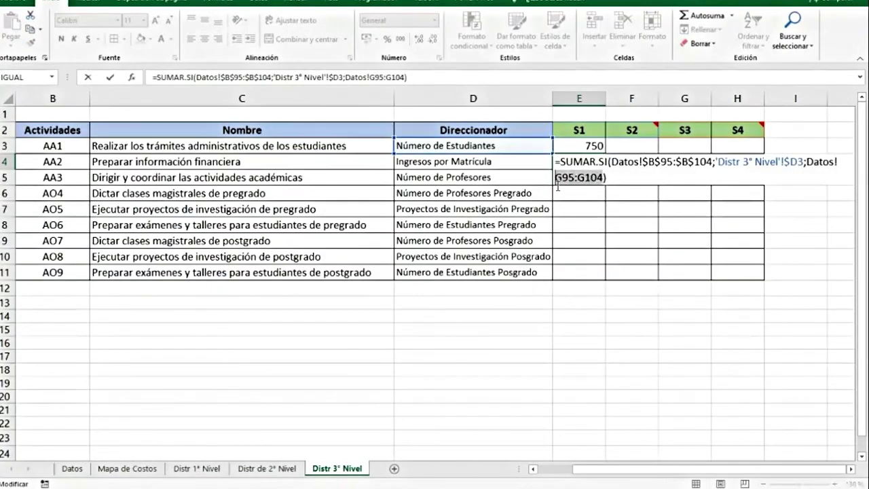
pyautogui.press('F4')
pyautogui.press('Return')
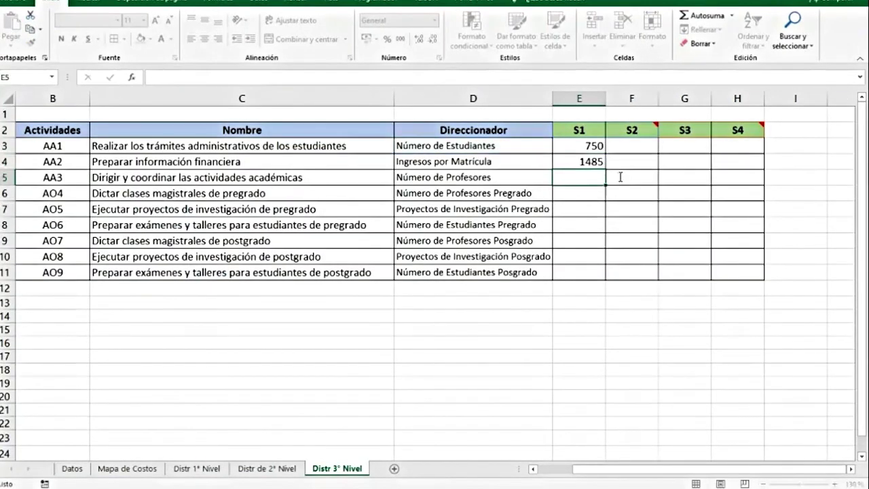
# - Cut the SUMAR.SI expression without its equals sign out of E4 and leave the cell empty
pyautogui.click(588, 145)
pyautogui.click(592, 168)
pyautogui.doubleClick(592, 168)
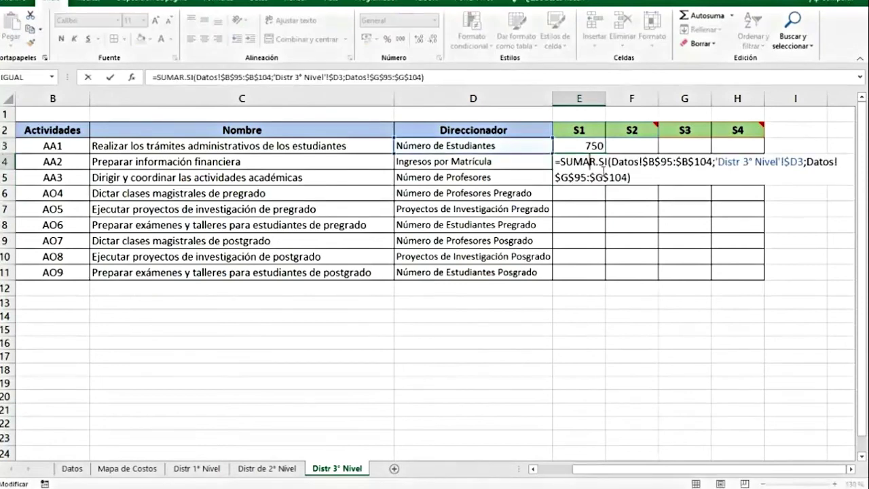
pyautogui.moveTo(630, 178); pyautogui.dragTo(565, 169)
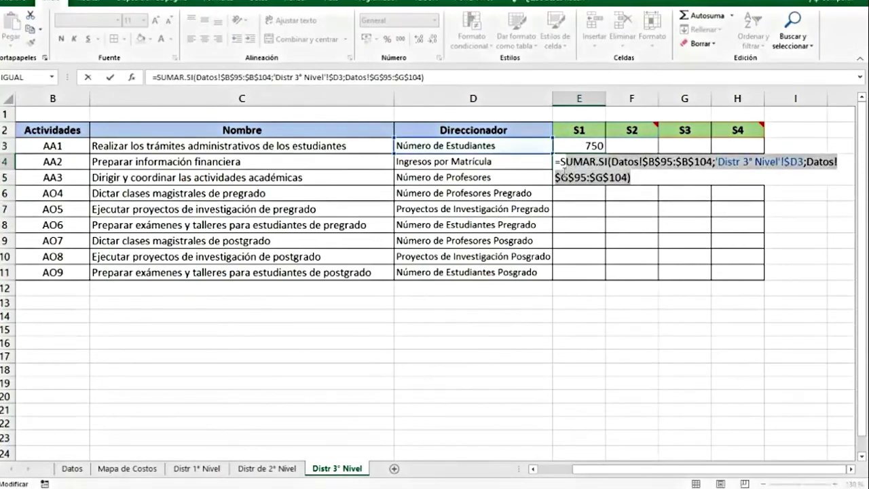
pyautogui.write('S')
pyautogui.hotkey('ctrl', 'z')
pyautogui.hotkey('ctrl', 'c')
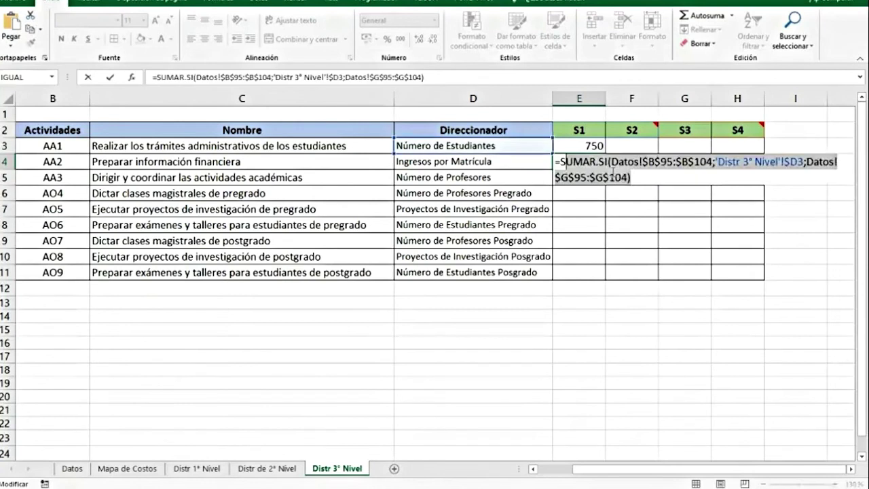
pyautogui.press('Escape')
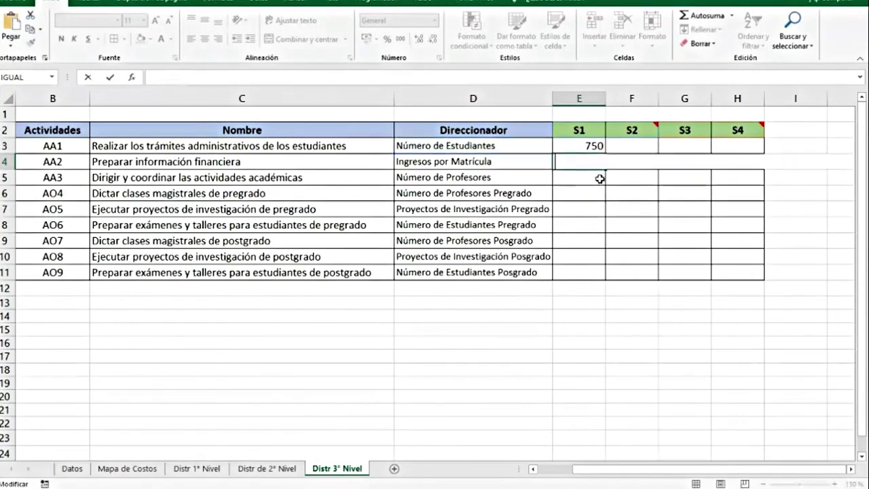
# - Divide the BUSCARV formula in E3 by the cut expression SUMAR.SI(Datos!$B$95:$B$104;'Distr 3° Nivel'!$D3;Datos!$G$95:$G$104)
pyautogui.doubleClick(596, 146)
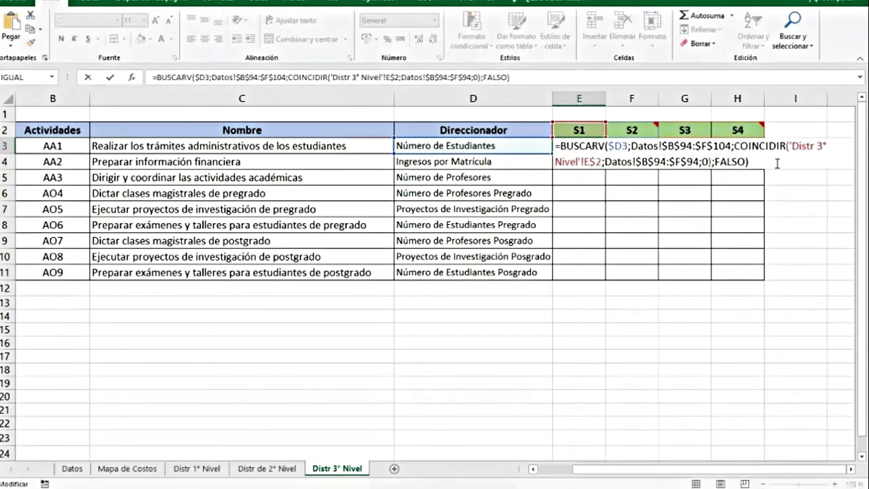
pyautogui.write('/')
pyautogui.hotkey('ctrl', 'v')
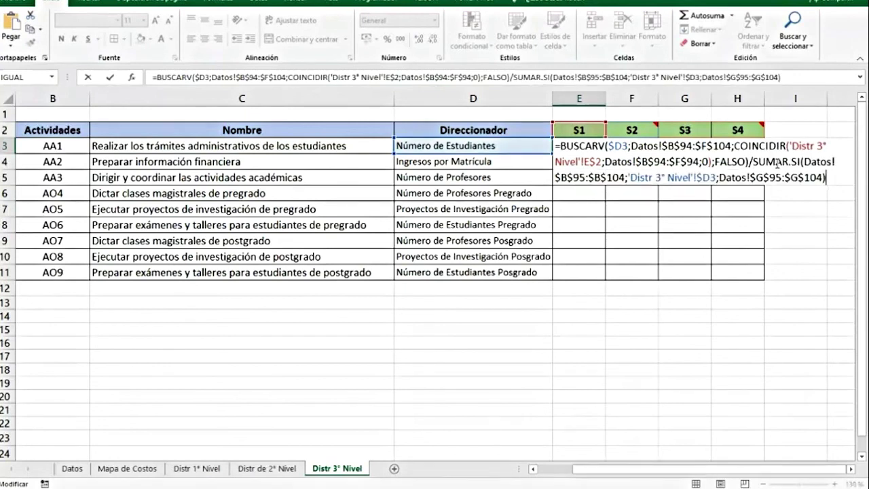
pyautogui.press('Return')
# - Fill the E3 formula across to S4 and down through AO9, covering E3:H11
pyautogui.click(584, 148)
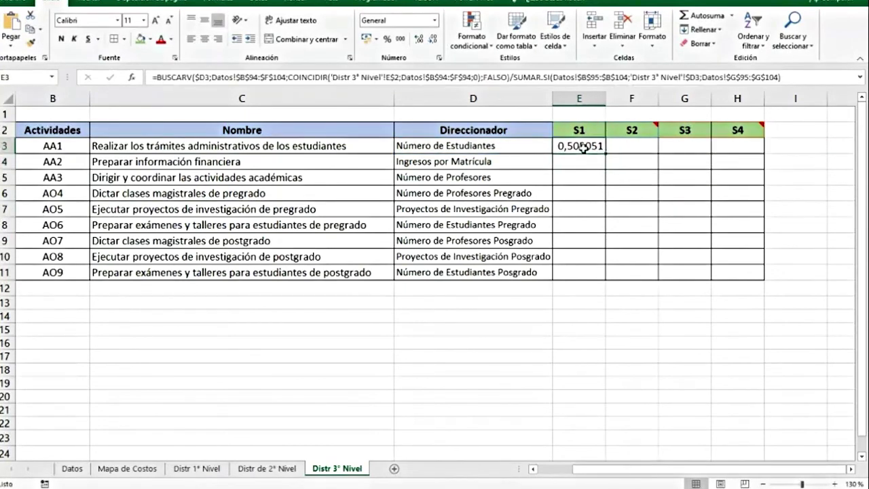
pyautogui.moveTo(607, 158); pyautogui.dragTo(747, 159)
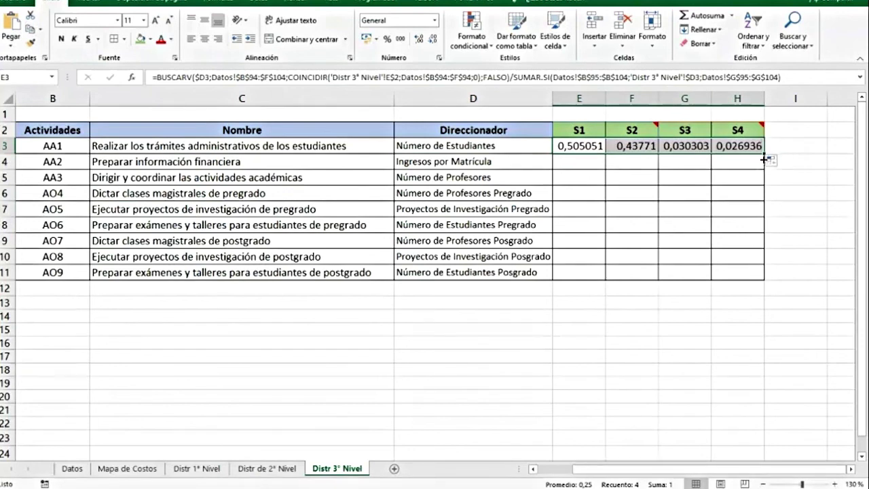
pyautogui.moveTo(765, 158); pyautogui.dragTo(761, 278)
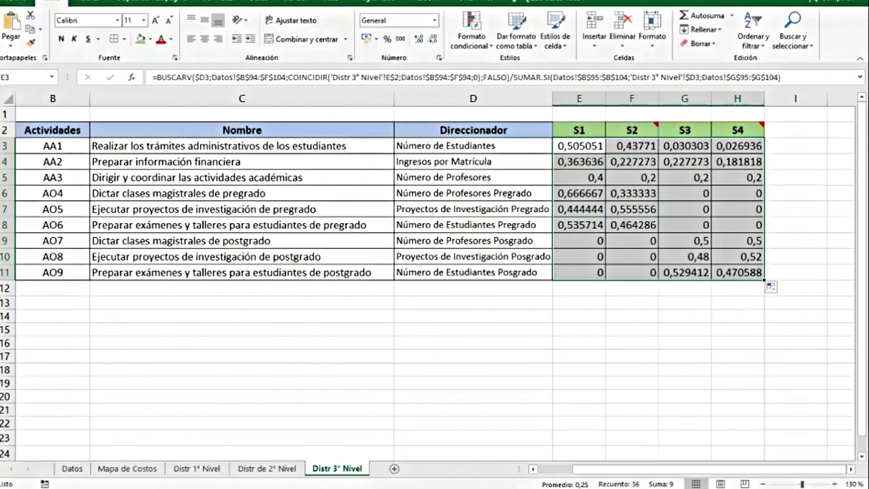
# - Format the S1–S4 values in E3:H11 as percentages with one decimal place
pyautogui.click(387, 39)
pyautogui.click(419, 38)
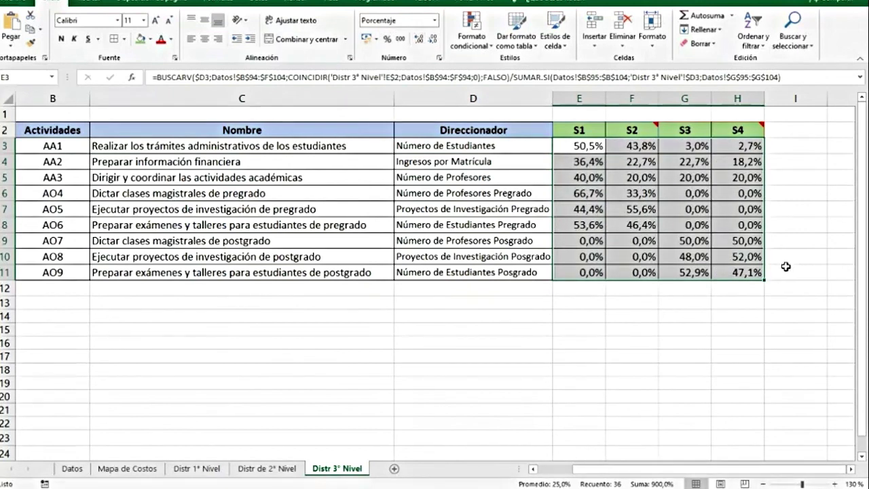
pyautogui.click(787, 153)
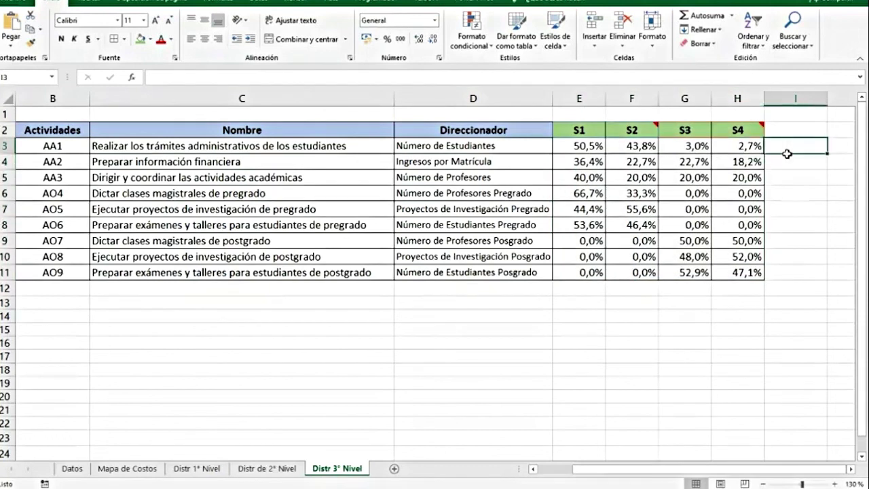